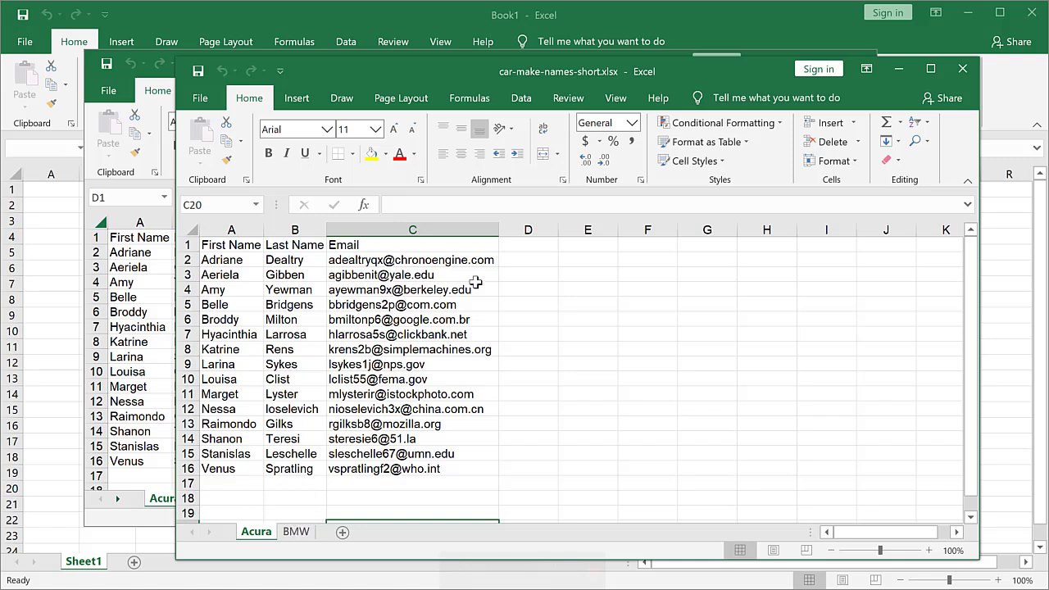
# Step: Add a new worksheet, copy the entire Acura table into it from cell A1, and autofit the Email column
pyautogui.click(525, 248)
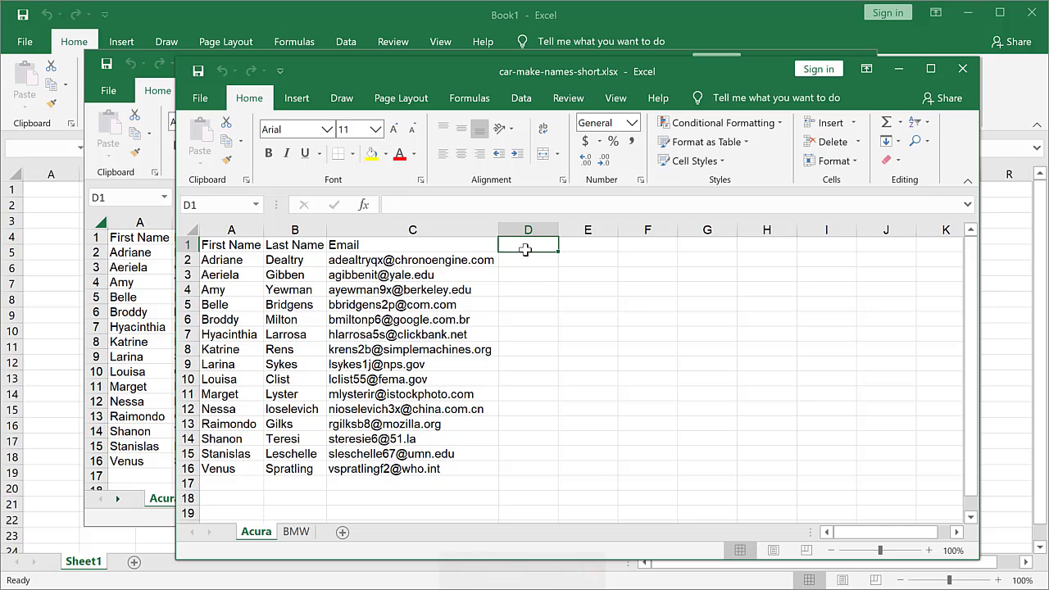
pyautogui.click(343, 533)
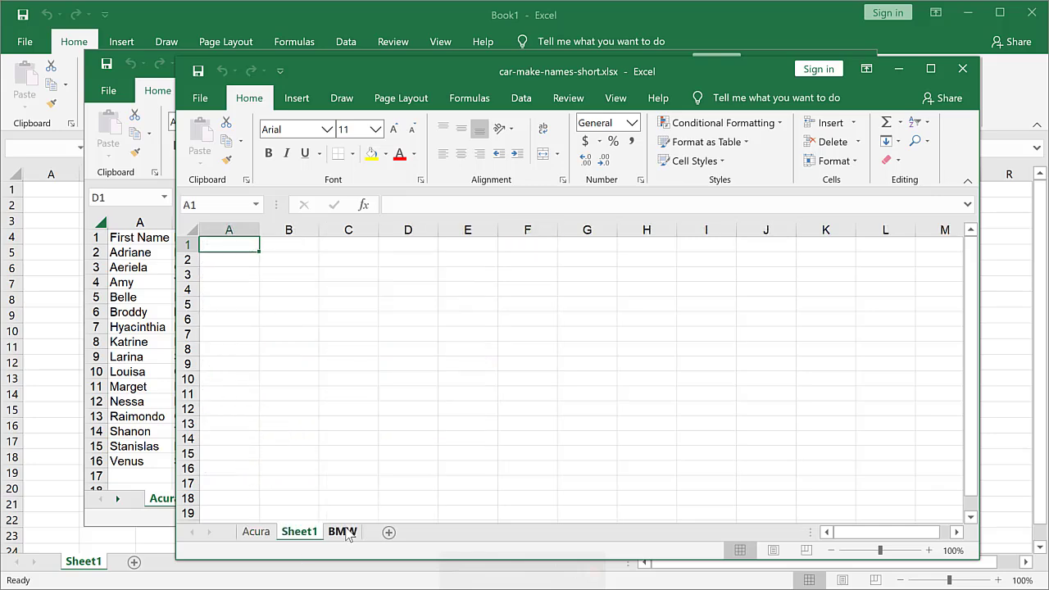
pyautogui.click(264, 533)
pyautogui.click(305, 358)
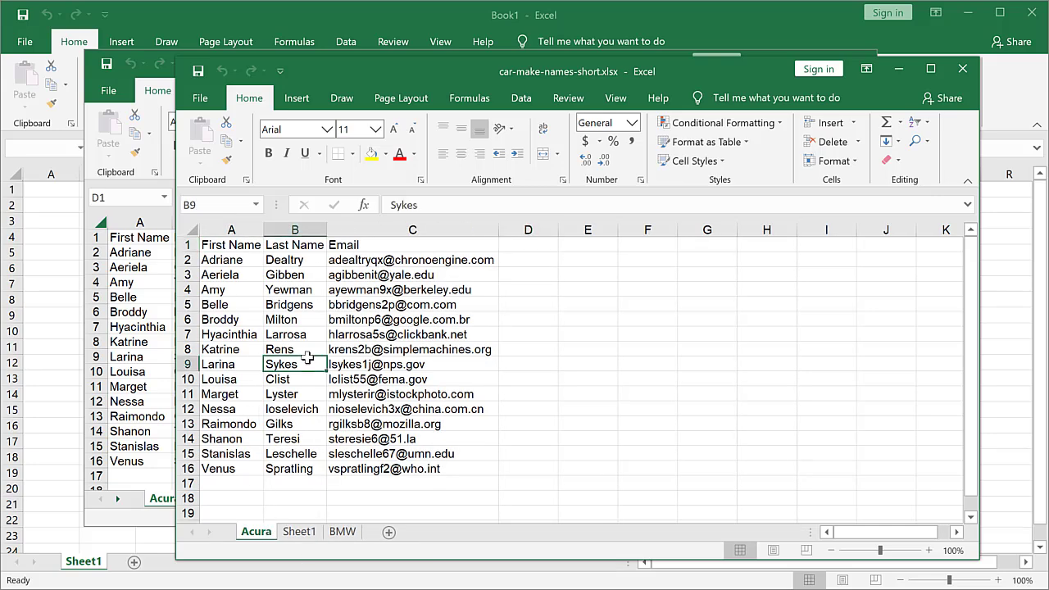
pyautogui.hotkey('ctrl', 'a')
pyautogui.hotkey('ctrl', 'c')
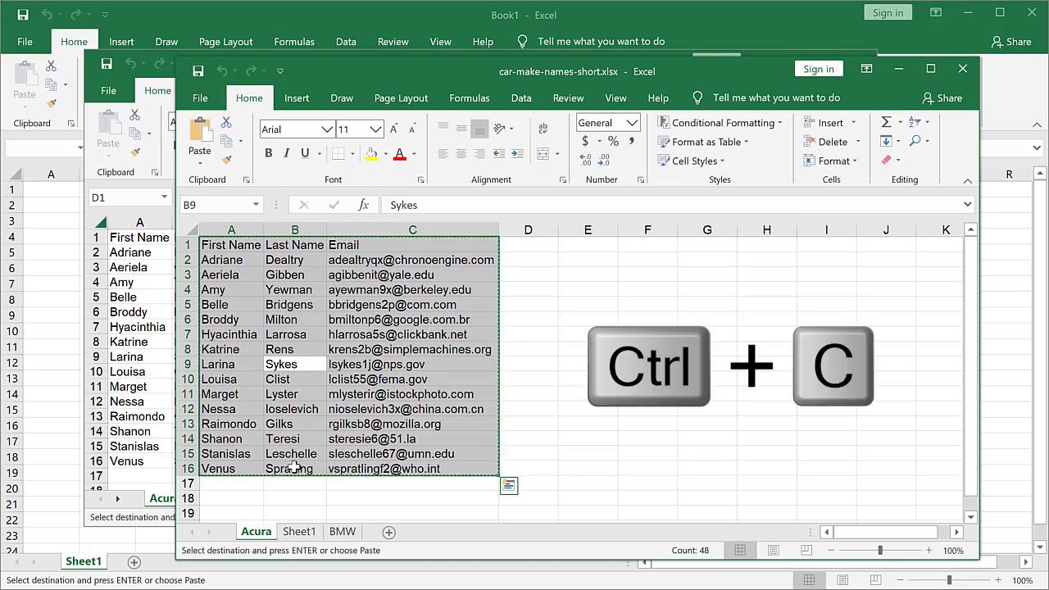
pyautogui.click(299, 532)
pyautogui.hotkey('ctrl', 'v')
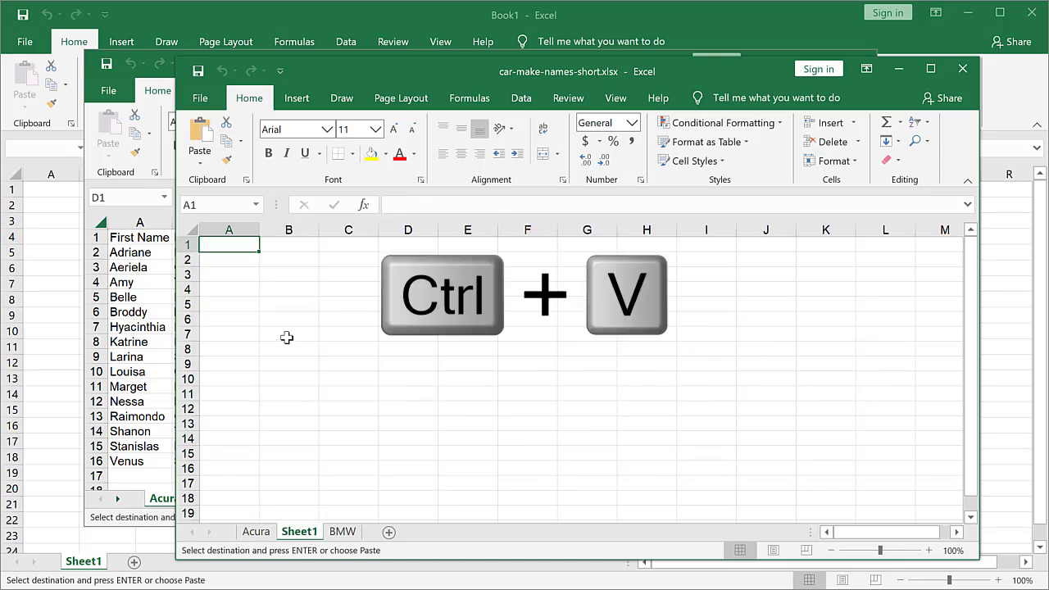
pyautogui.doubleClick(379, 230)
# Step: Add a Make header in D1 of Sheet1 and fill D2:D16 with Acura
pyautogui.click(517, 246)
pyautogui.write('Mak')
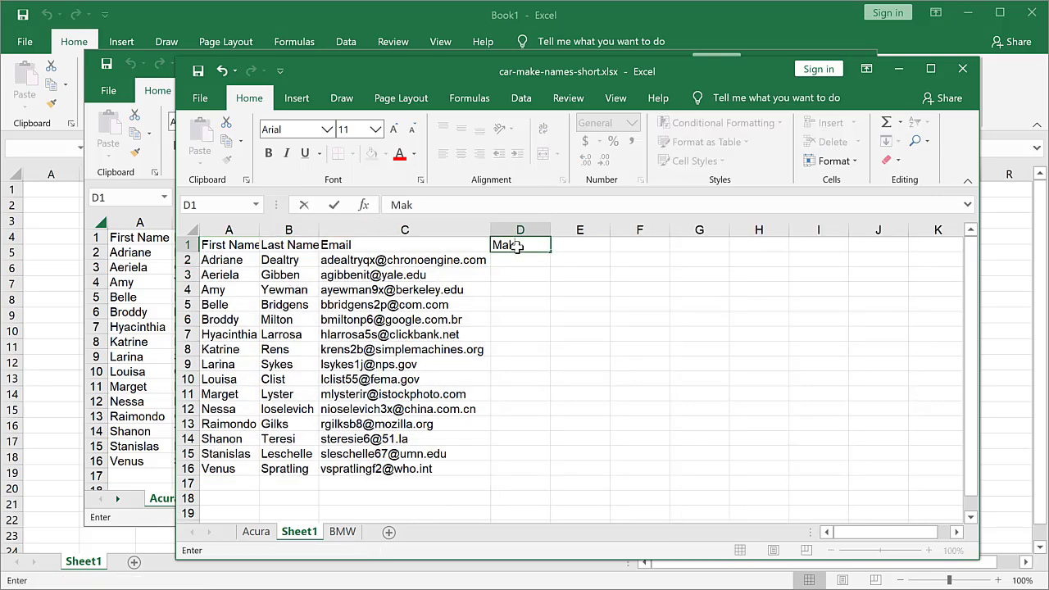
pyautogui.write('e')
pyautogui.press('Return')
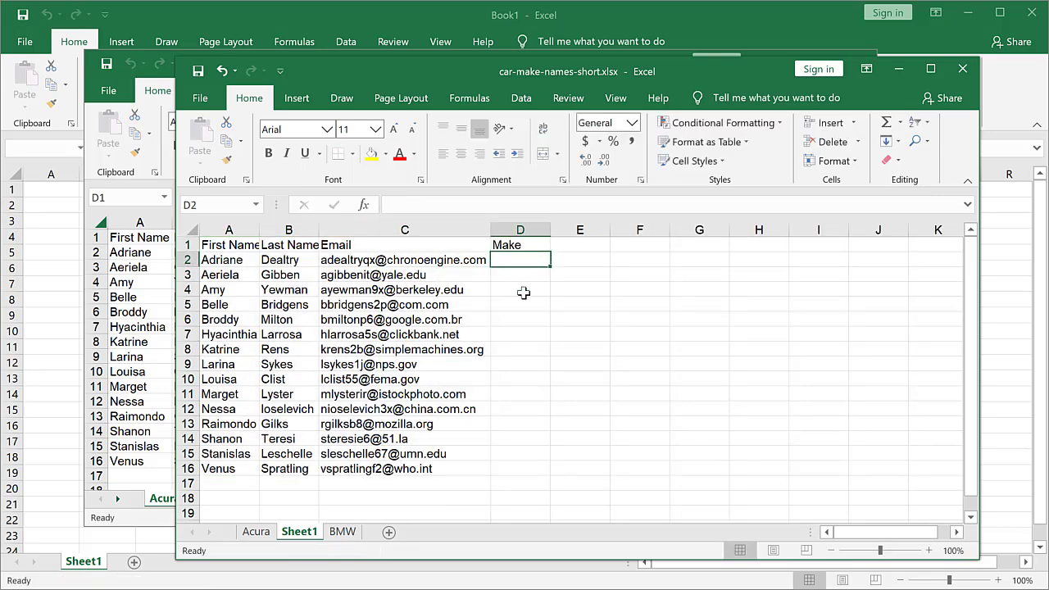
pyautogui.moveTo(524, 290); pyautogui.dragTo(510, 464)
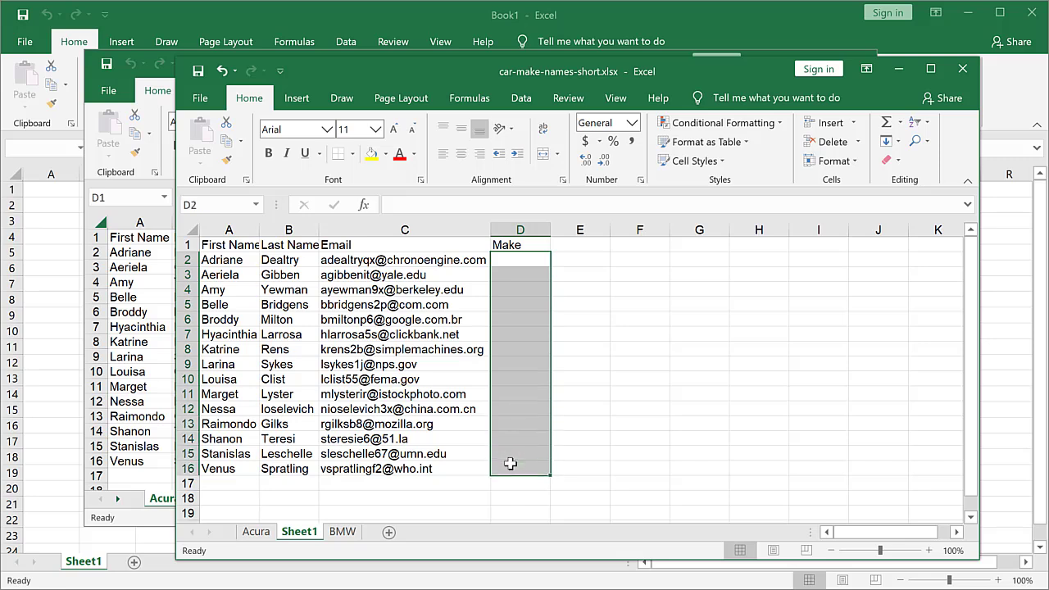
pyautogui.write('A cu')
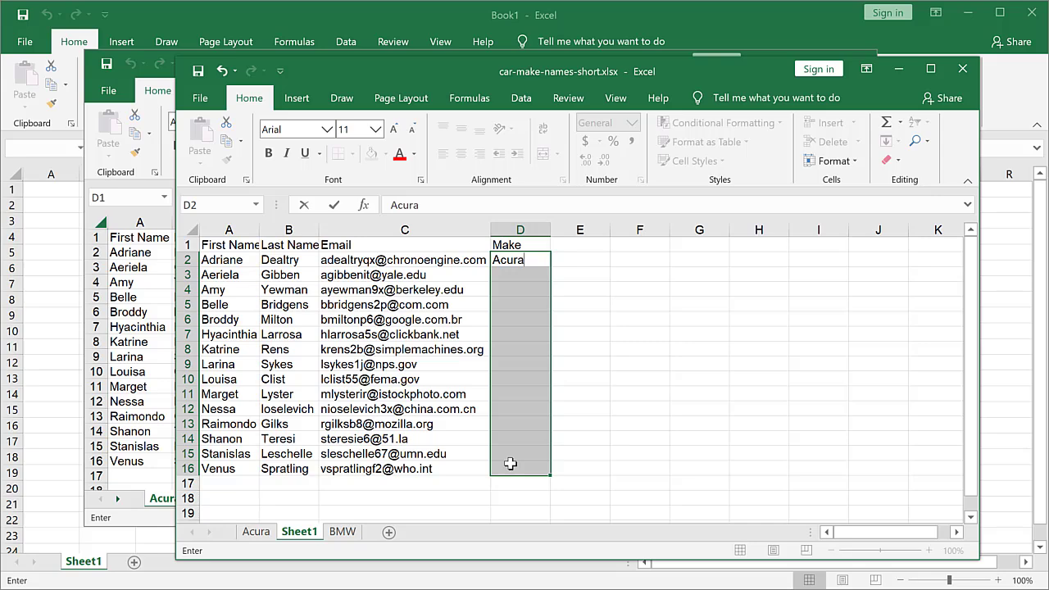
pyautogui.hotkey('ctrl', 'Return')
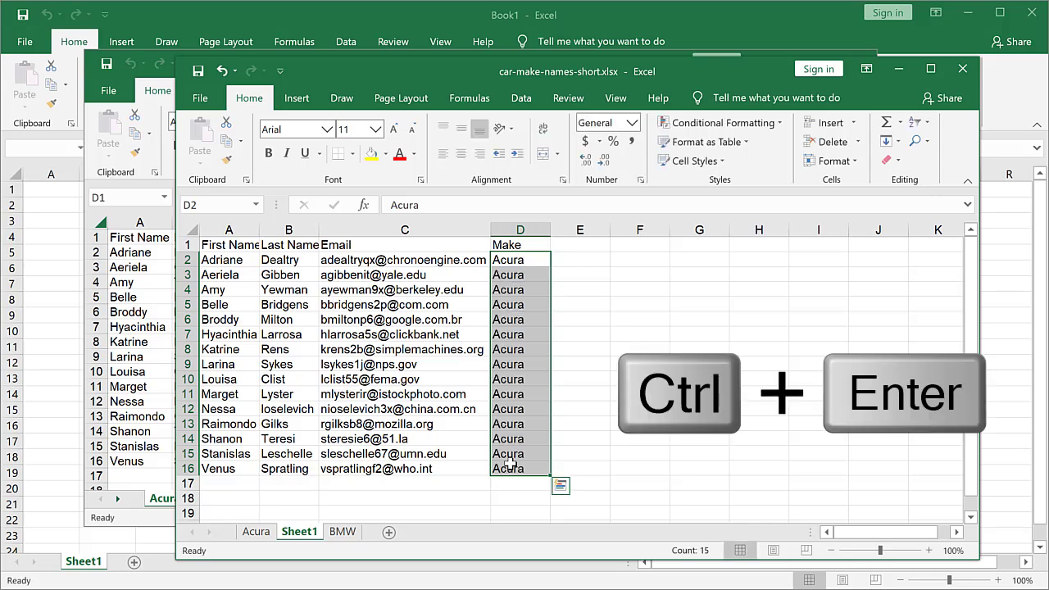
# Step: Copy the entire BMW table and paste it into Sheet1 below the Acura rows, starting at A17
pyautogui.click(340, 532)
pyautogui.click(283, 421)
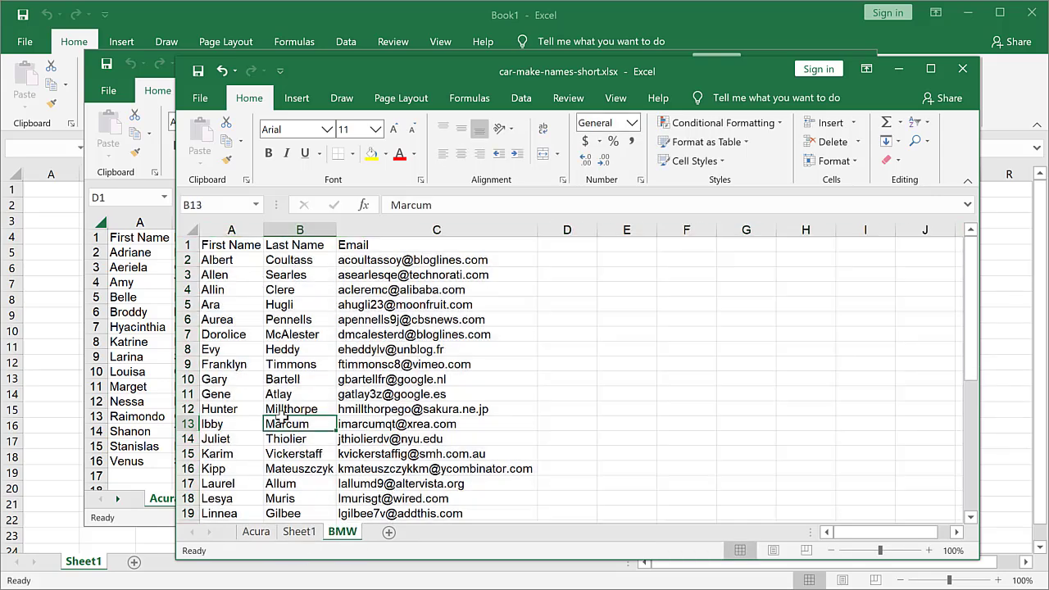
pyautogui.hotkey('ctrl', 'a')
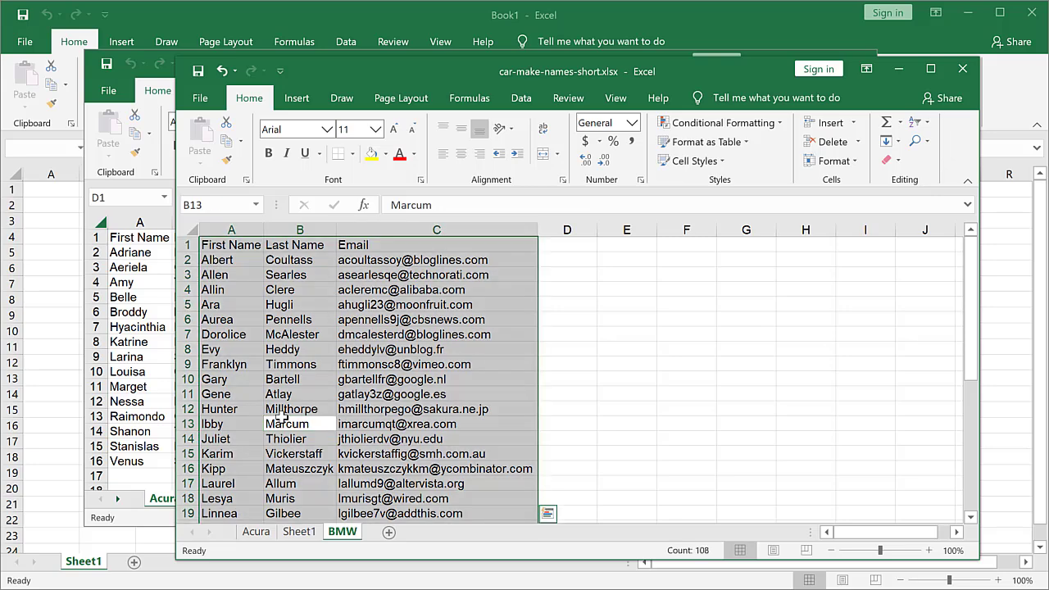
pyautogui.hotkey('ctrl', 'c')
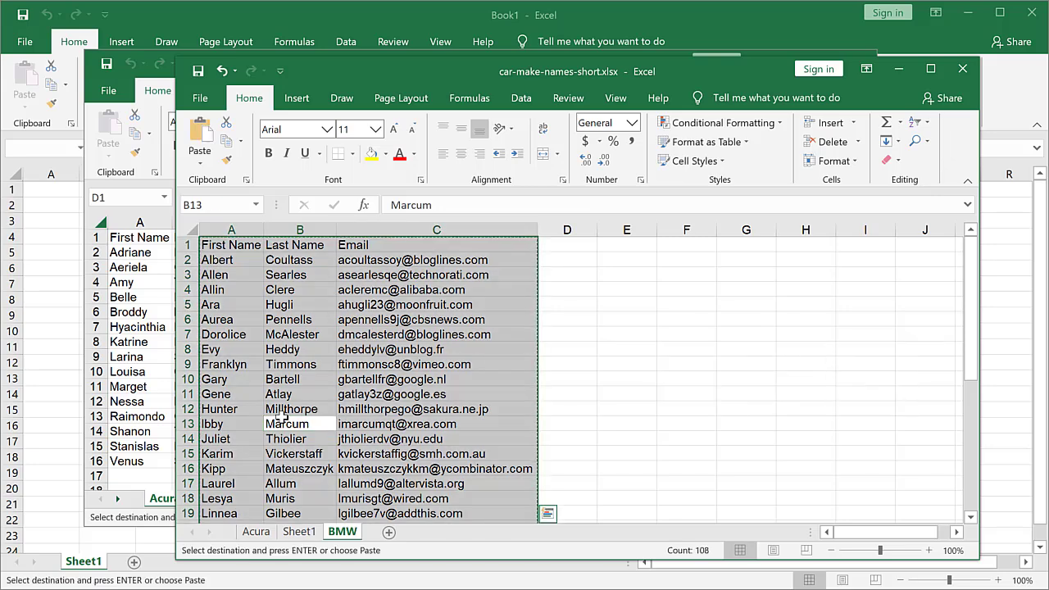
pyautogui.click(299, 531)
pyautogui.click(232, 483)
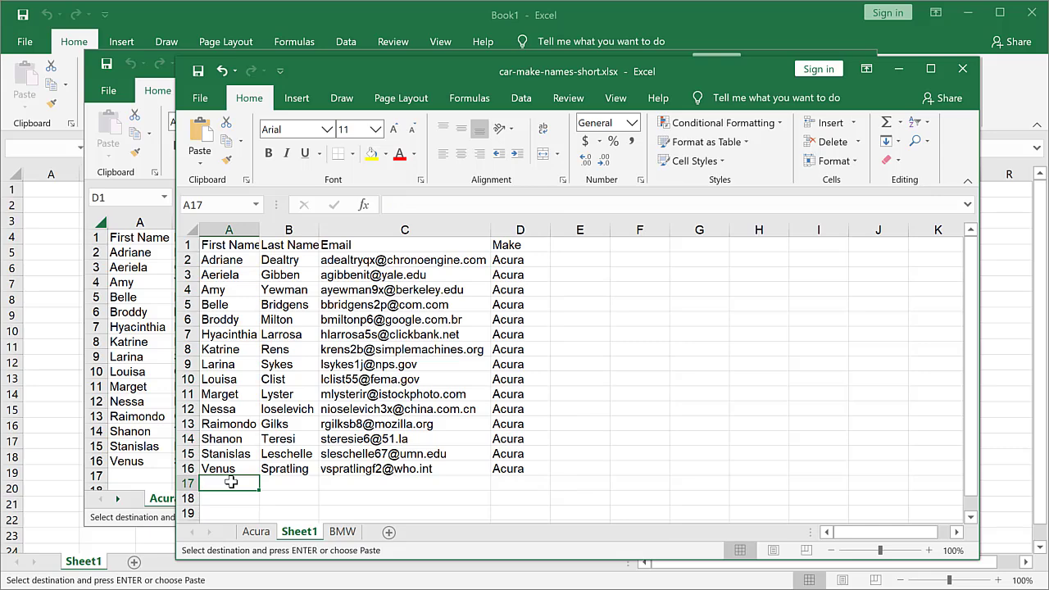
pyautogui.hotkey('ctrl', 'v')
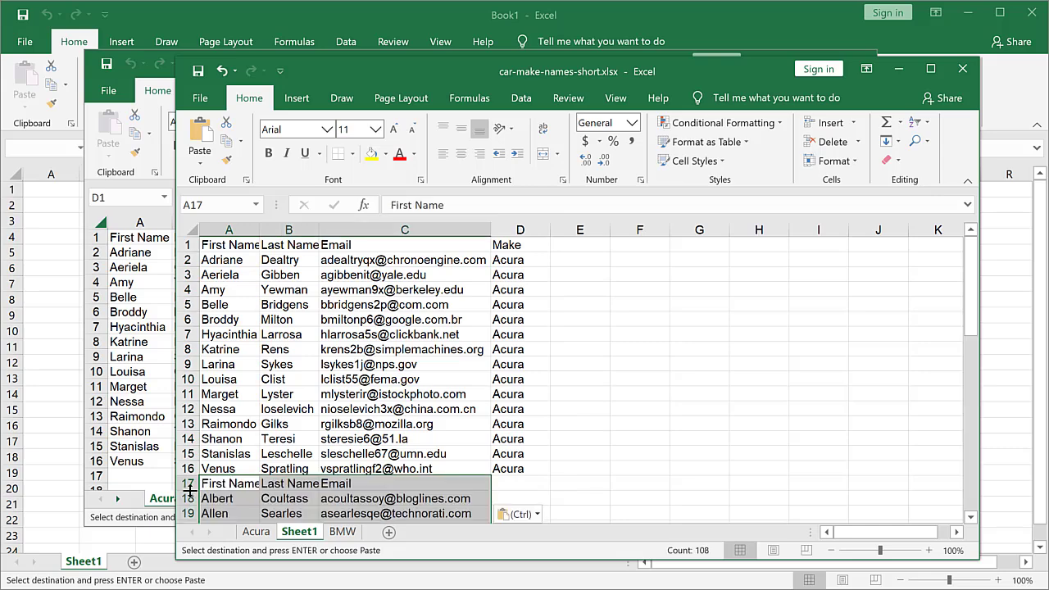
# Step: Delete the duplicate header row 17 from Sheet1
pyautogui.click(186, 483)
pyautogui.rightClick(186, 484)
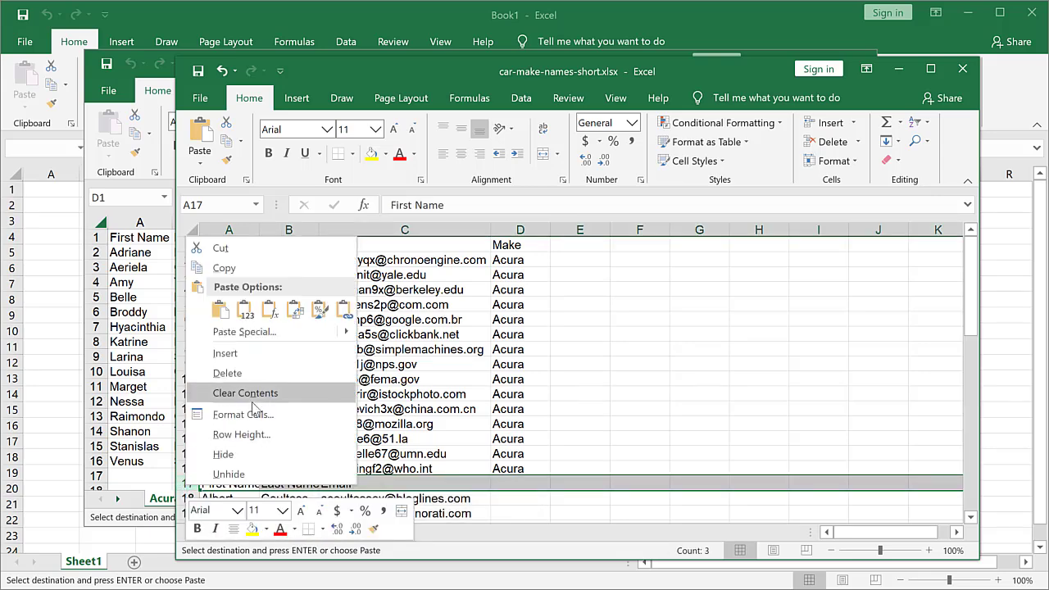
pyautogui.click(226, 370)
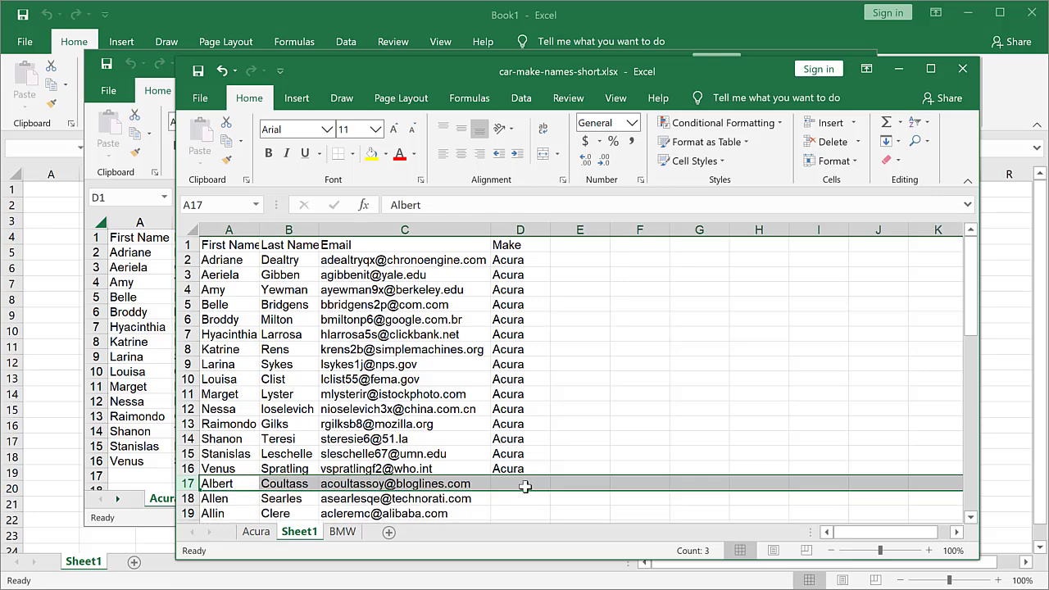
# Step: Enter BMW in D17 and fill it down the Make column for all the pasted BMW rows
pyautogui.moveTo(524, 484); pyautogui.dragTo(523, 547)
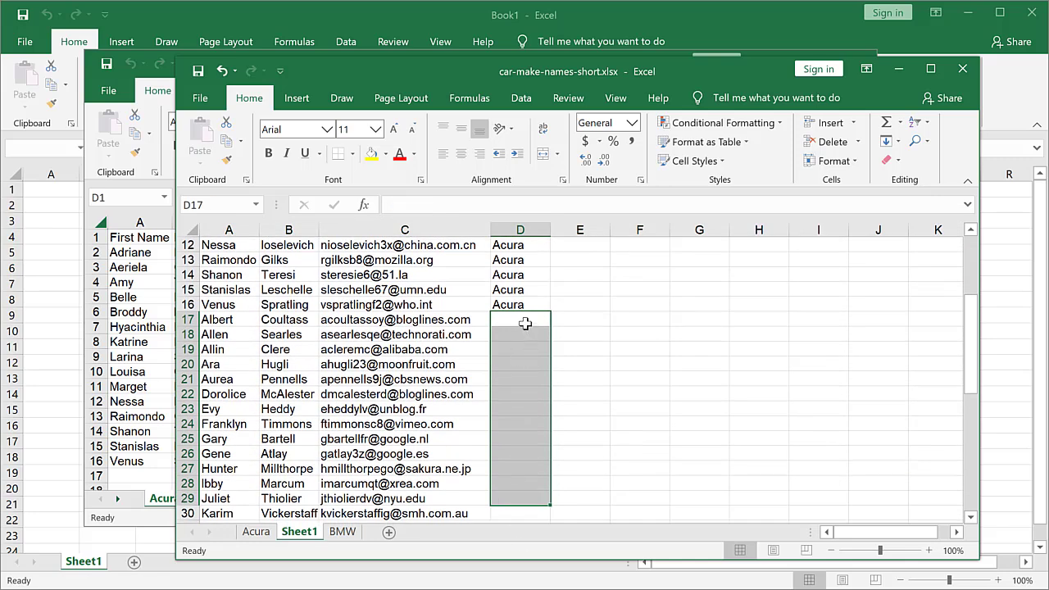
pyautogui.click(523, 321)
pyautogui.write('BMW')
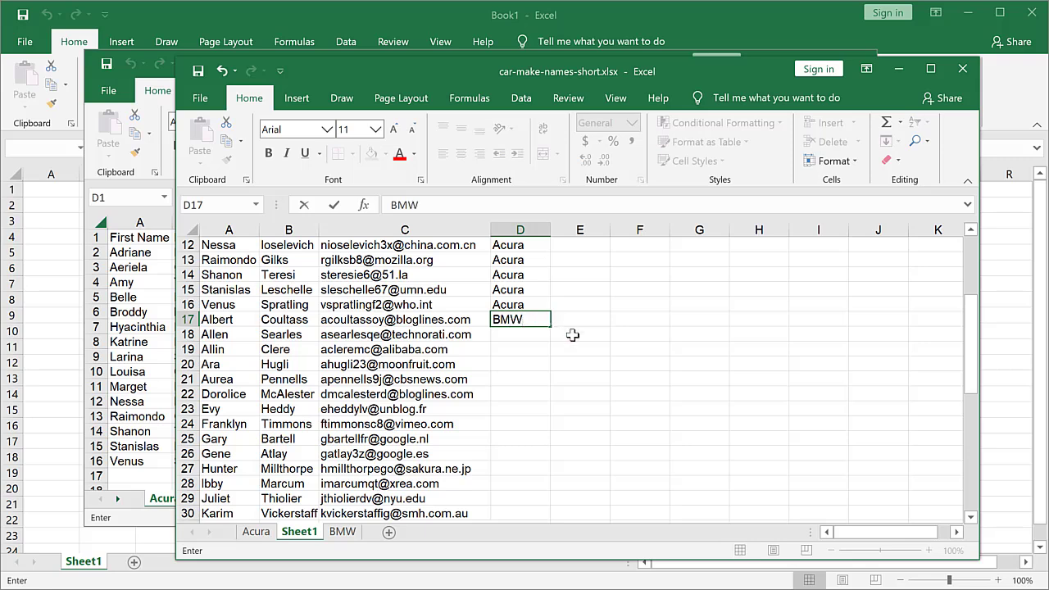
pyautogui.click(572, 333)
pyautogui.click(547, 323)
pyautogui.doubleClick(551, 325)
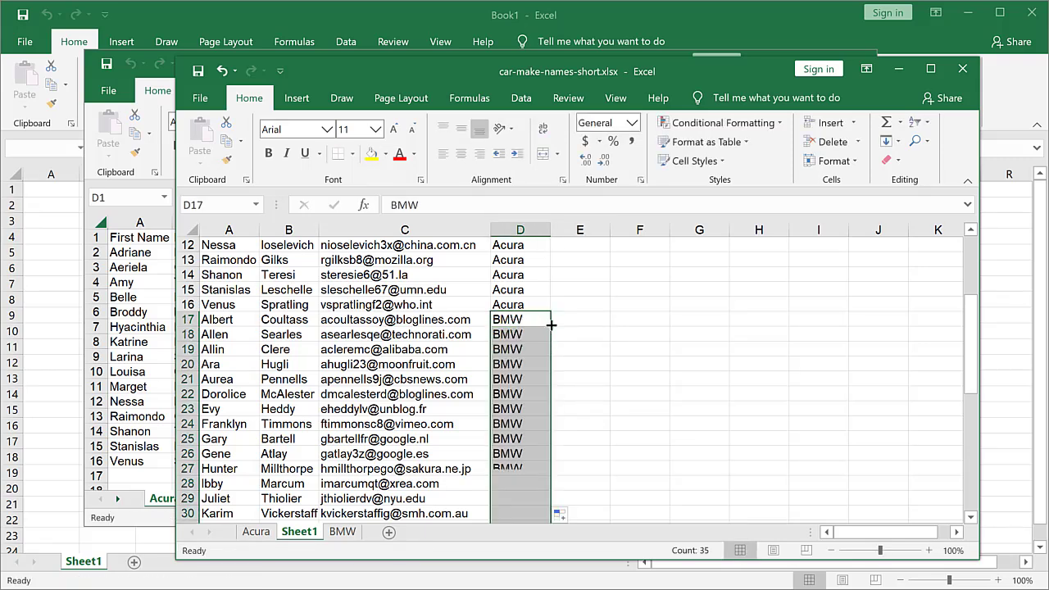
pyautogui.scroll(-1, 520, 373)
pyautogui.hscroll(2, 521, 373)
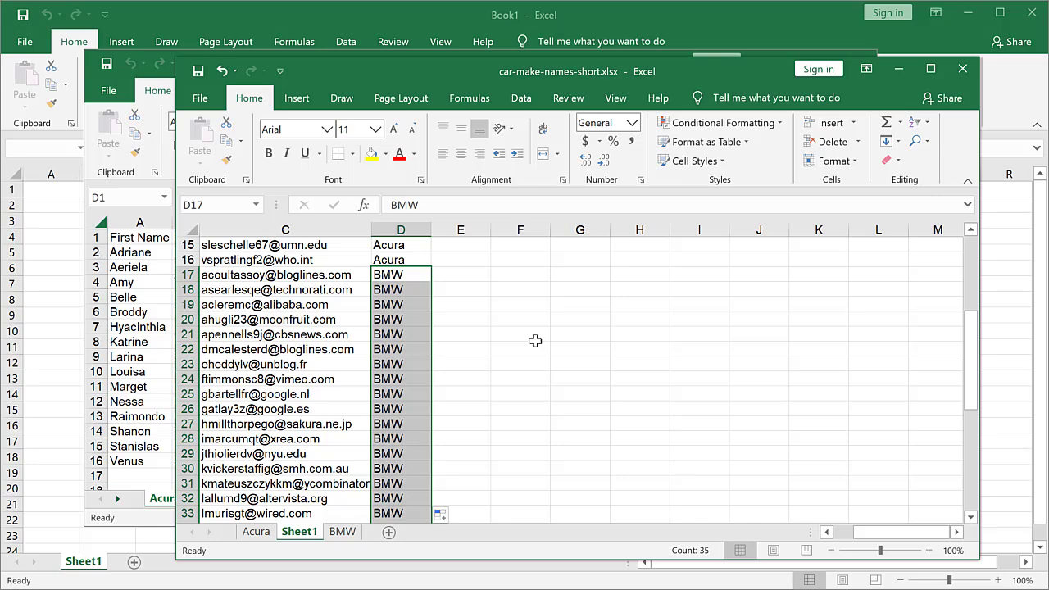
# Step: Minimize the car-make-names-short.xlsx and car-make-names.xlsx windows and switch to the blank Book1 workbook
pyautogui.click(900, 68)
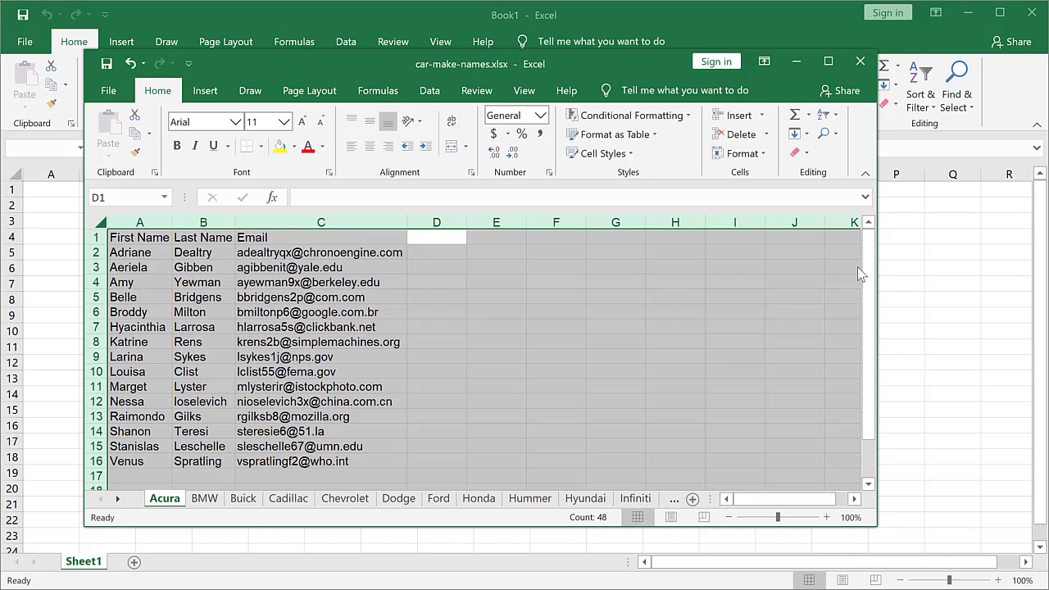
pyautogui.click(798, 62)
pyautogui.click(706, 325)
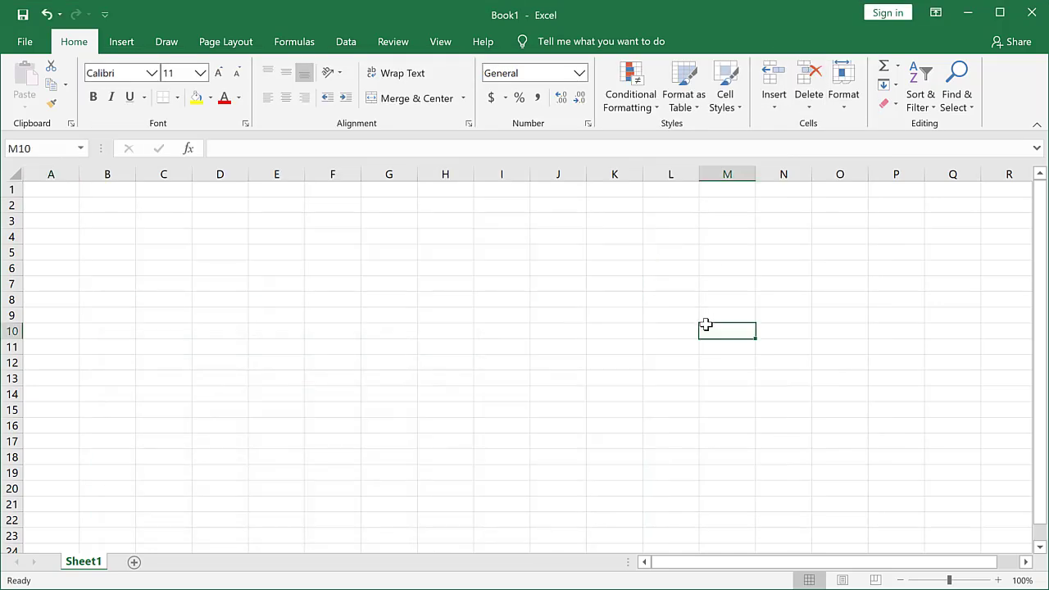
# Step: Start a Get Data import from an Excel workbook file, choosing car-make-names.xlsx as the source
pyautogui.click(346, 43)
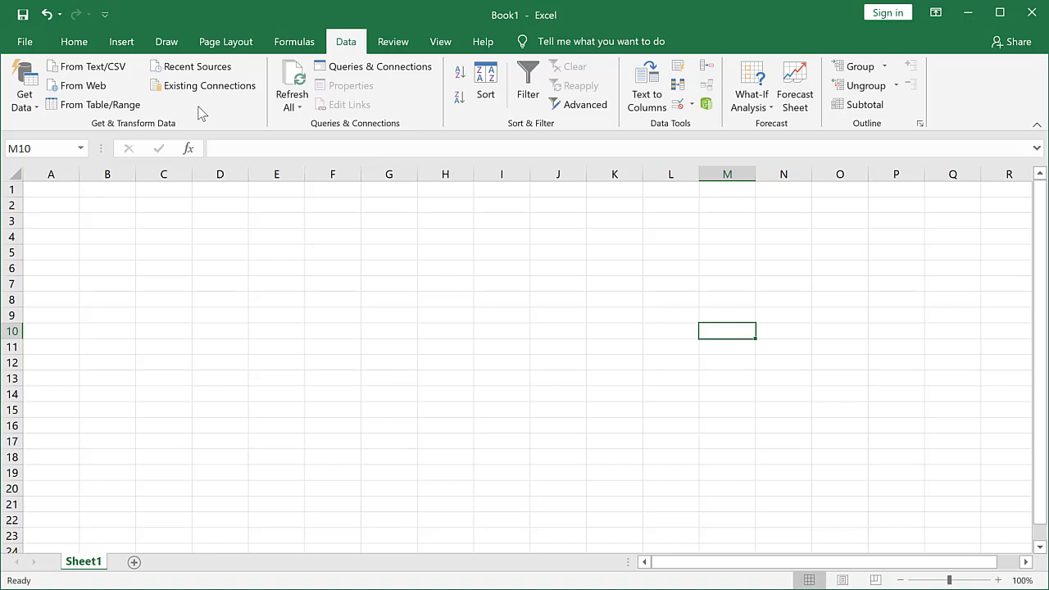
pyautogui.click(23, 100)
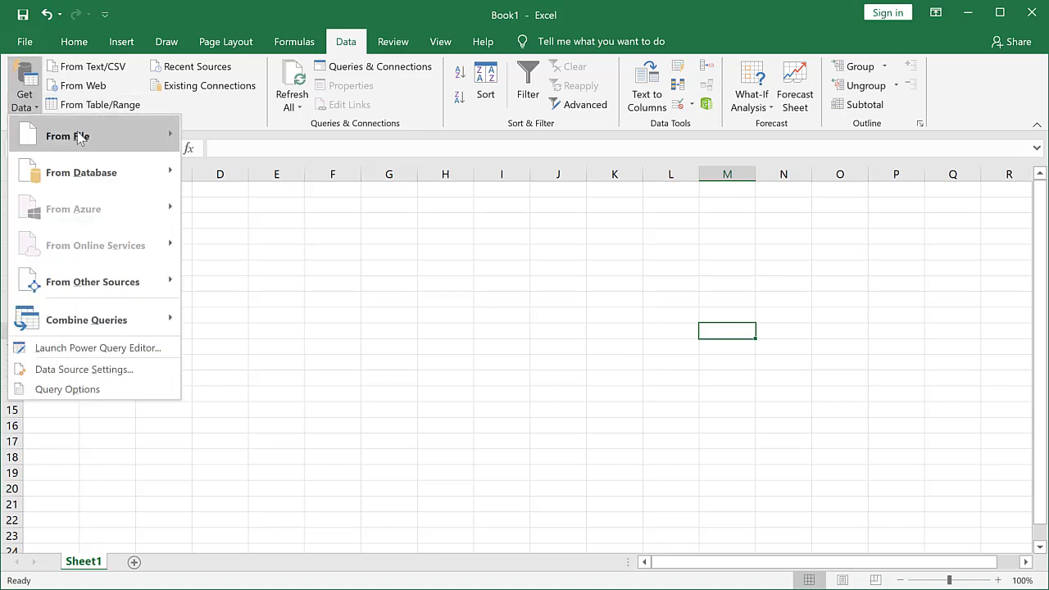
pyautogui.moveTo(80, 138)
pyautogui.click(266, 147)
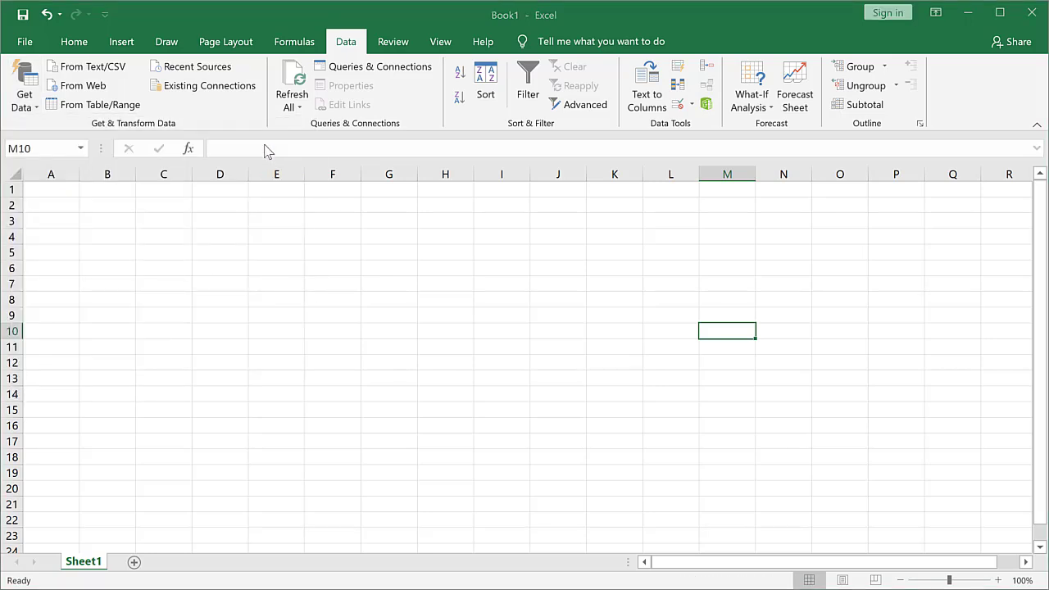
pyautogui.click(94, 189)
pyautogui.doubleClick(177, 134)
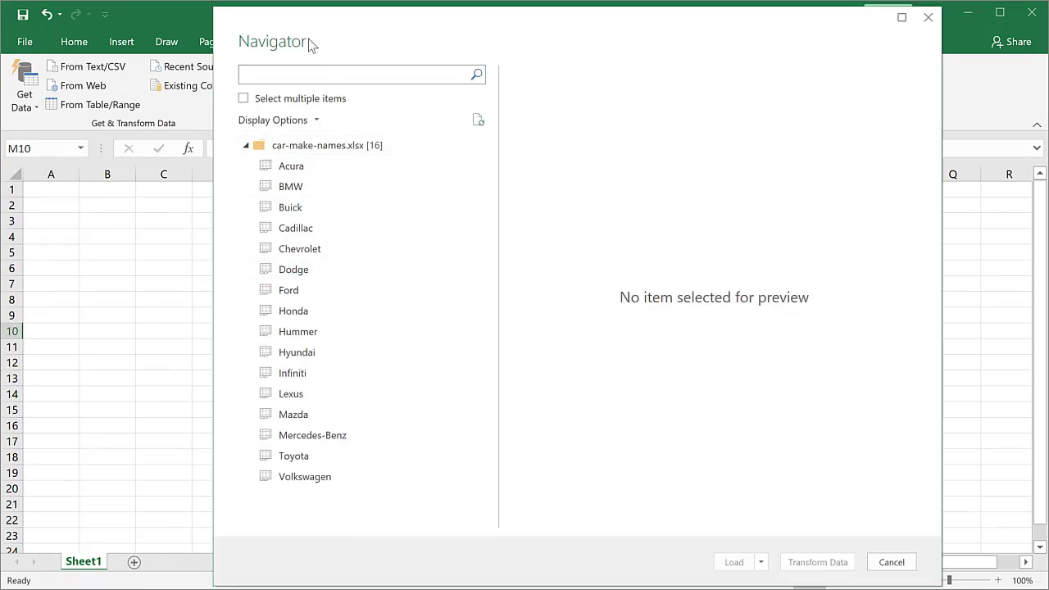
# Step: Preview the Acura and BMW sheets, then select the whole car-make-names.xlsx workbook and open it in the Power Query Editor
pyautogui.click(368, 166)
pyautogui.click(368, 184)
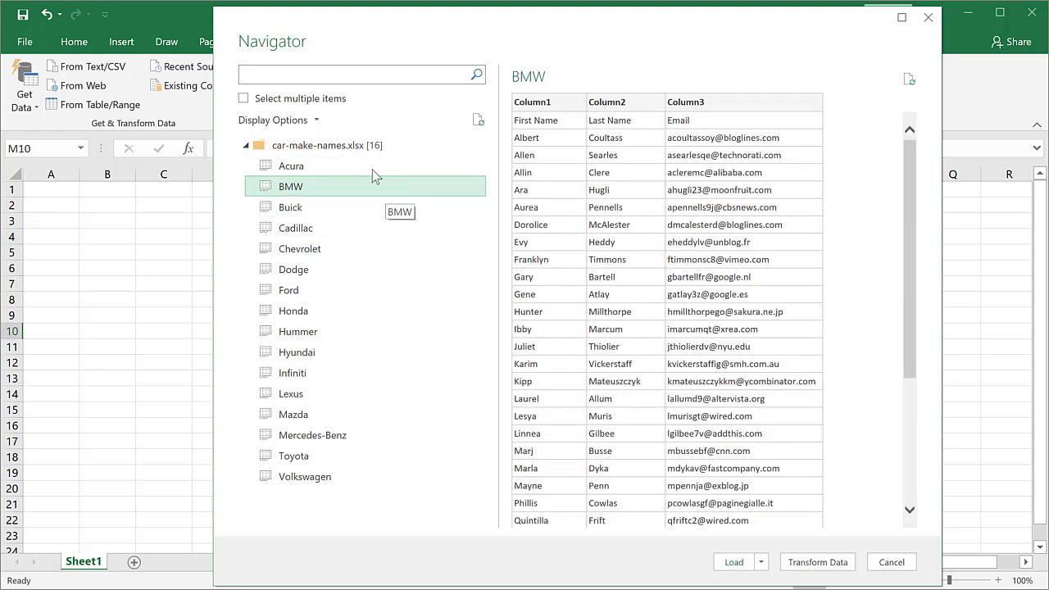
pyautogui.click(347, 149)
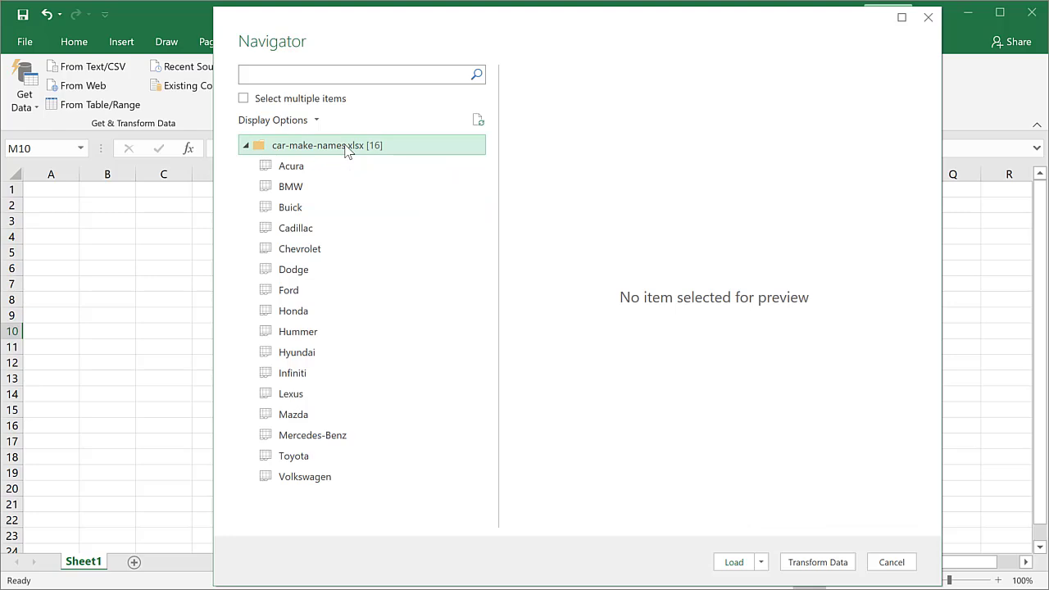
pyautogui.click(810, 563)
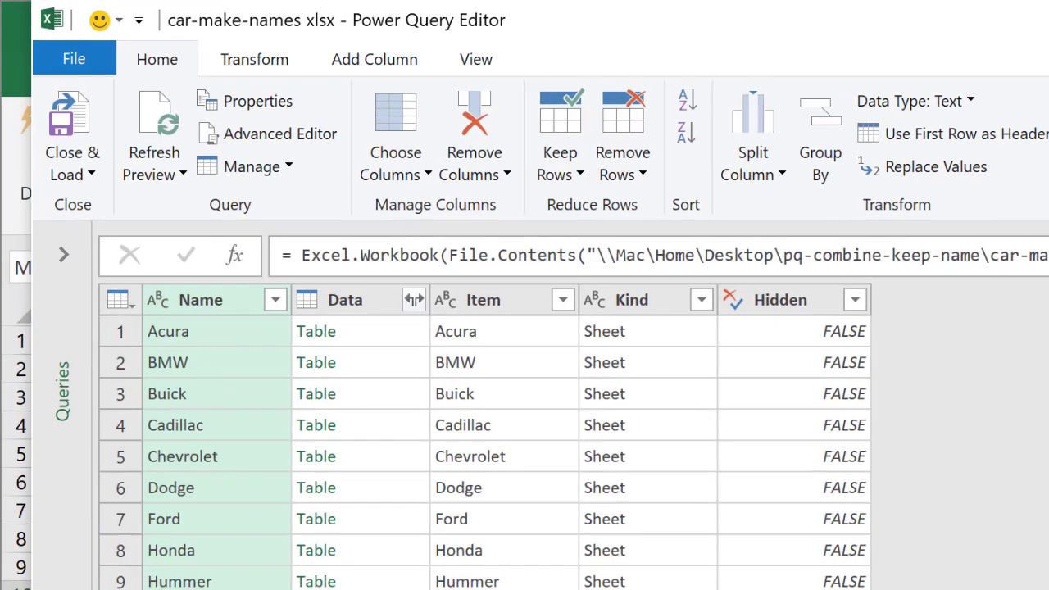
# Step: Preview the nested tables for Acura, BMW and Buick in the Data column
pyautogui.click(345, 300)
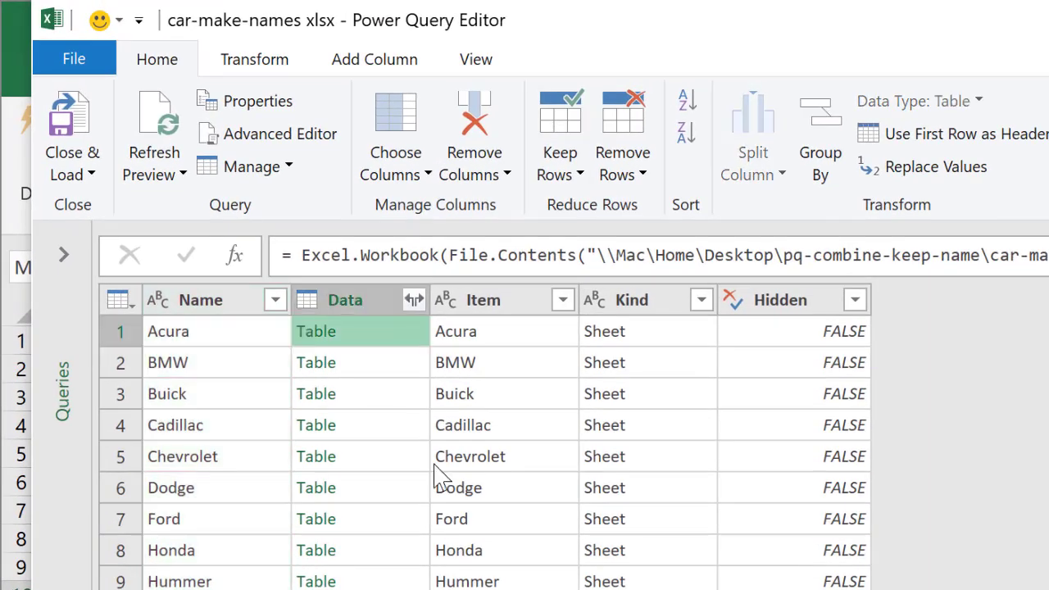
pyautogui.click(408, 375)
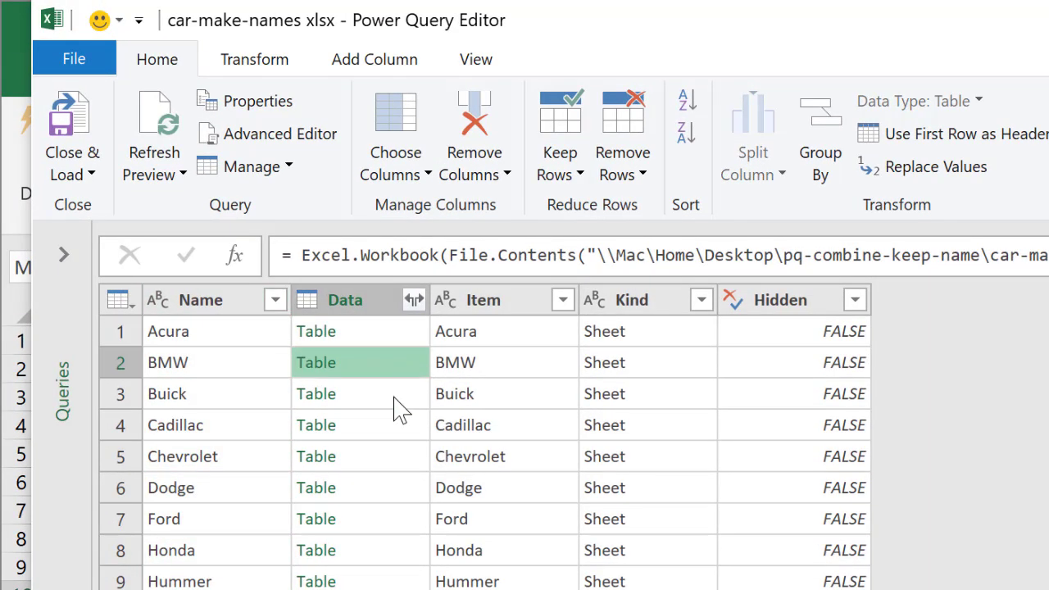
pyautogui.click(385, 397)
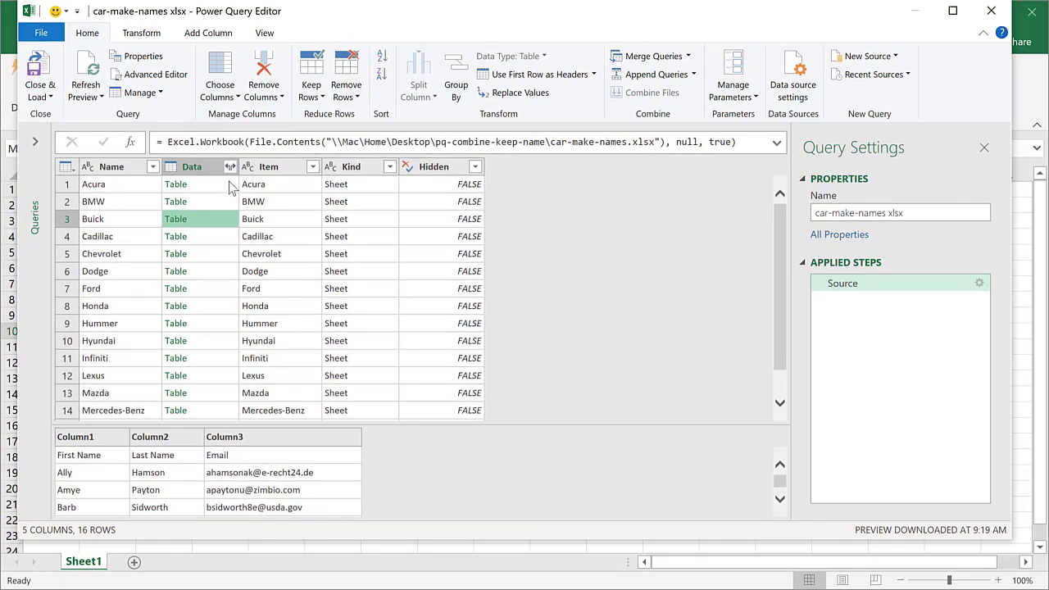
# Step: Keep only the Name and Data columns in the query, removing all other columns
pyautogui.click(139, 170)
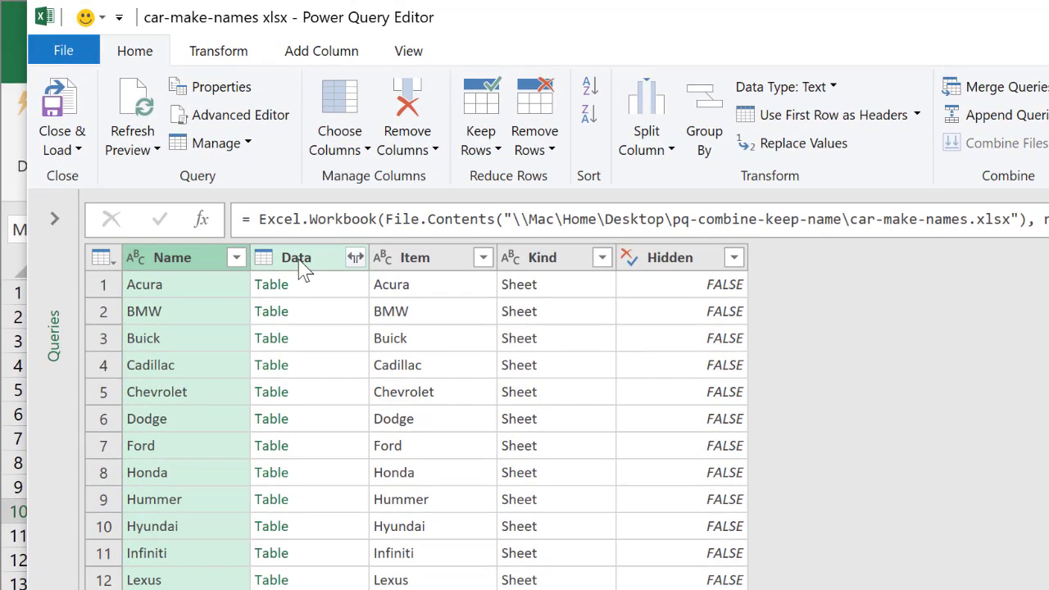
pyautogui.click(196, 171)
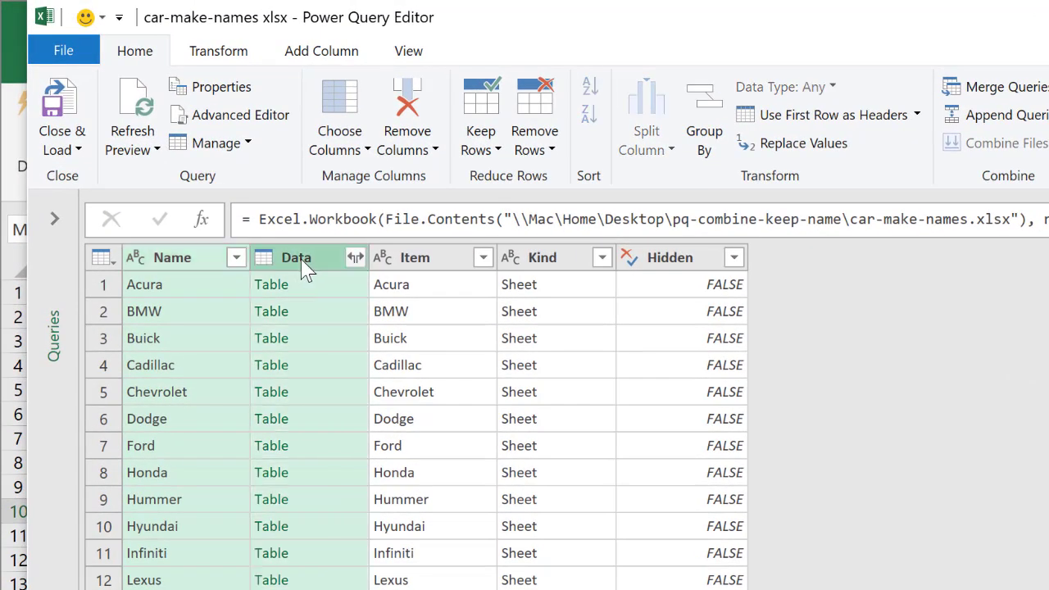
pyautogui.rightClick(303, 269)
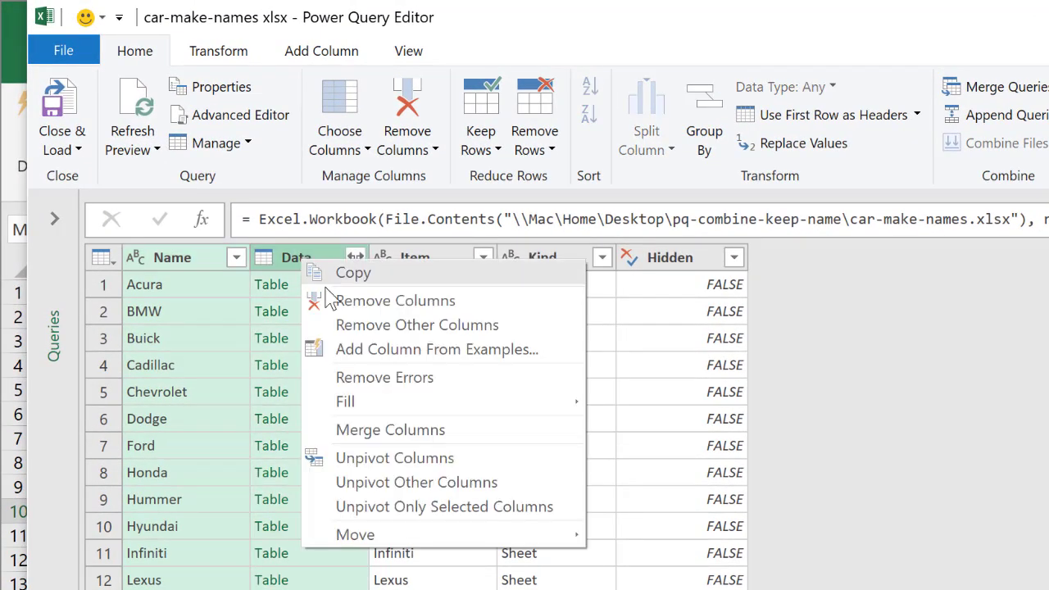
pyautogui.click(364, 326)
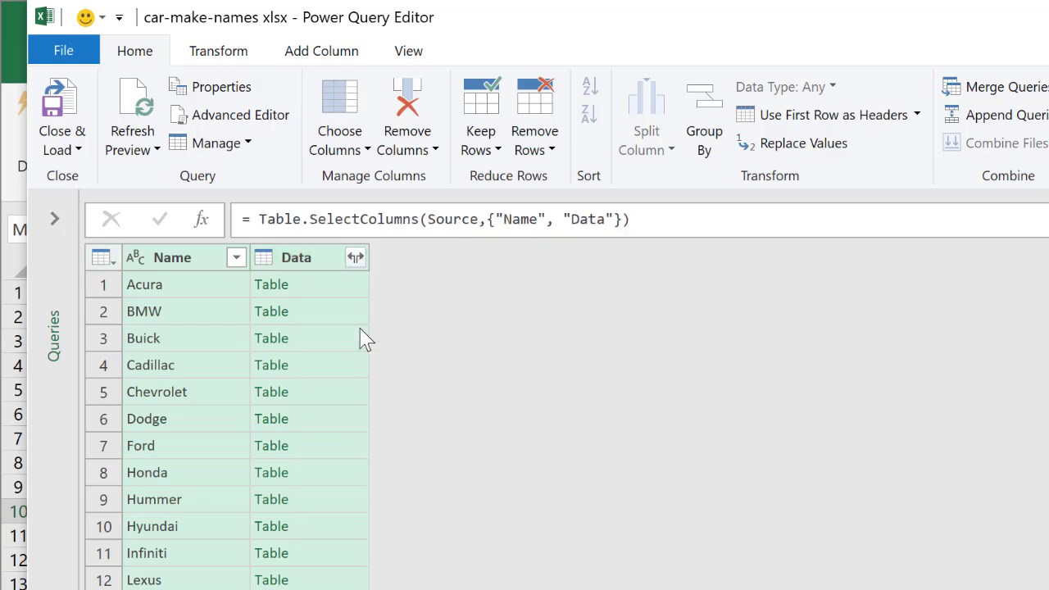
# Step: Expand the Data column into Column1, Column2 and Column3 without using the original column name as prefix
pyautogui.click(357, 258)
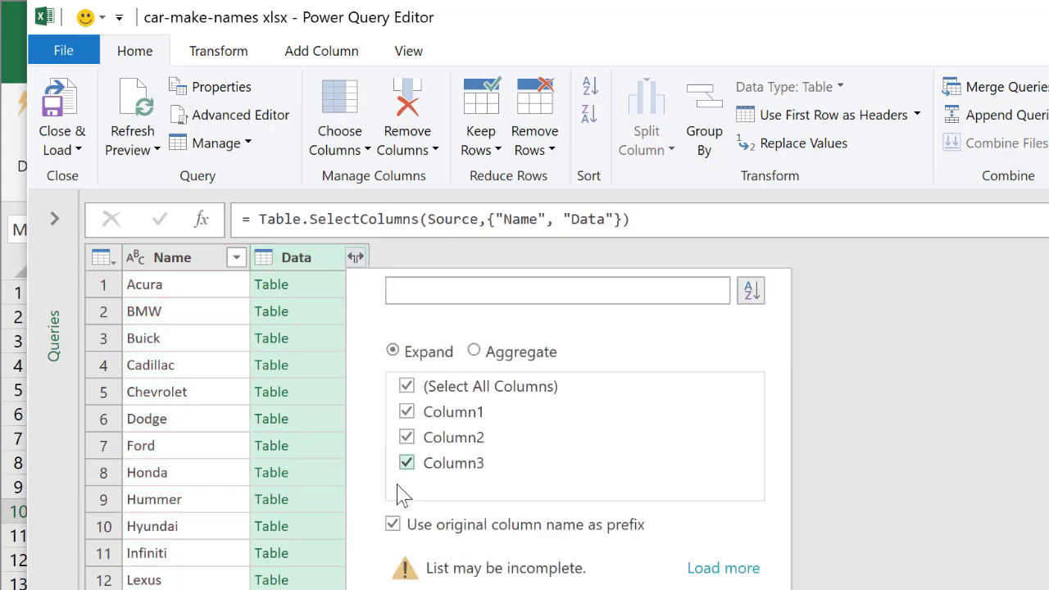
pyautogui.click(393, 524)
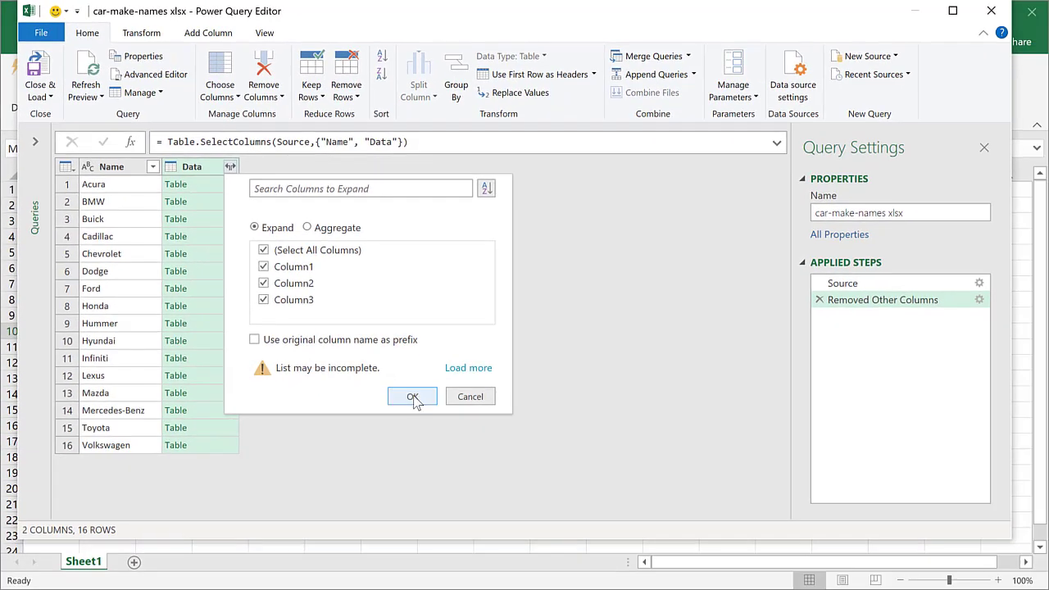
pyautogui.click(412, 398)
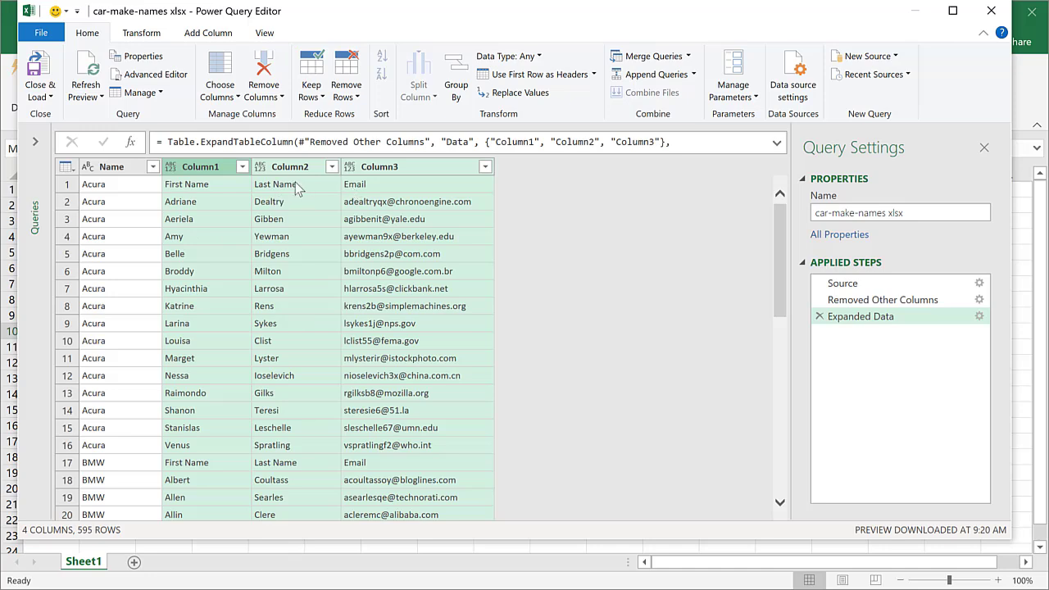
# Step: Use the first row as headers and rename the Acura column to Make
pyautogui.click(547, 76)
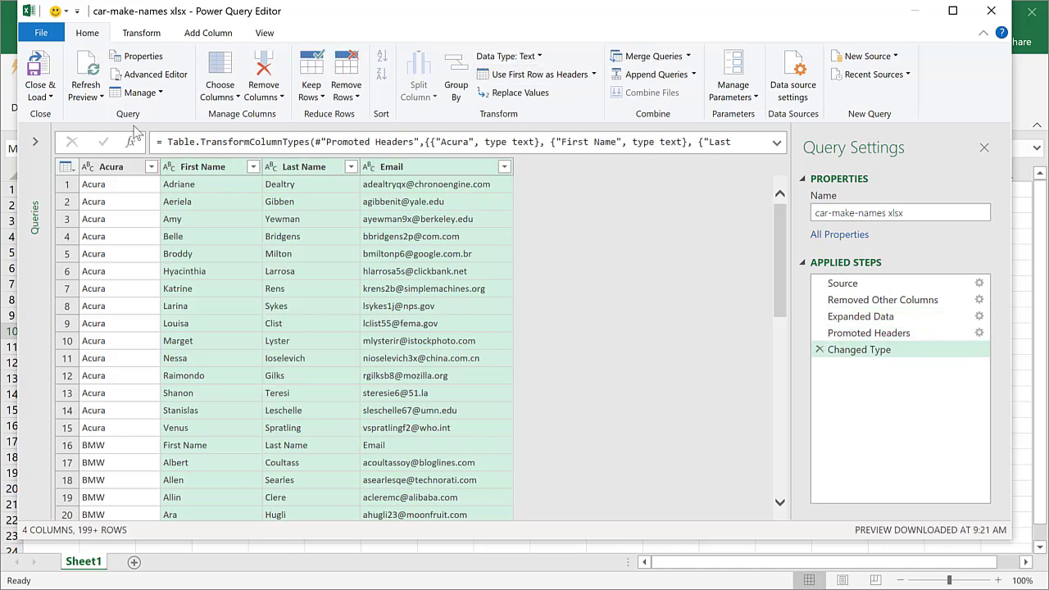
pyautogui.click(117, 169)
pyautogui.doubleClick(118, 169)
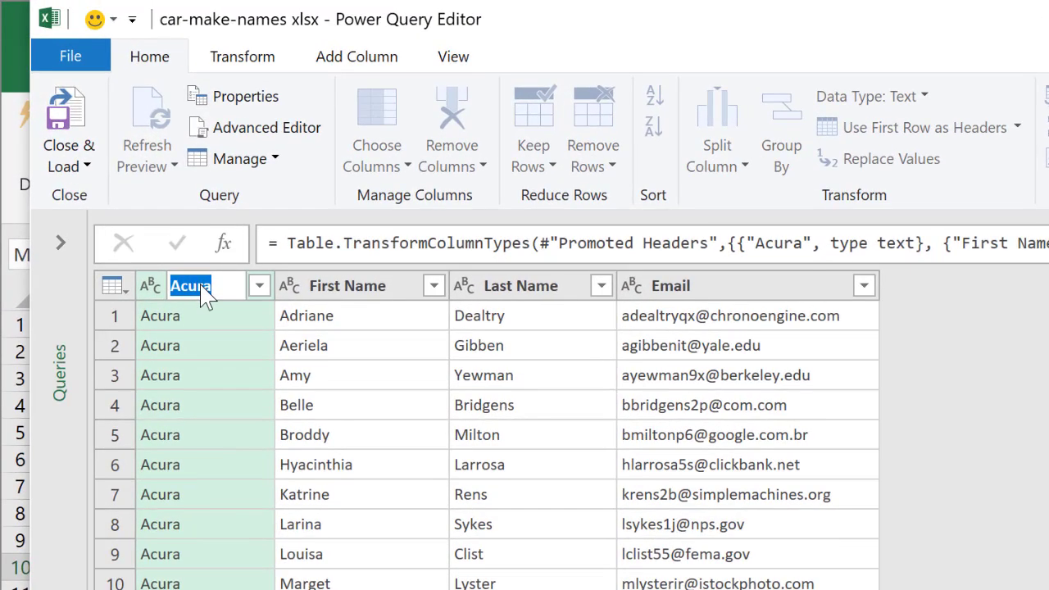
pyautogui.write('Make')
pyautogui.press('Return')
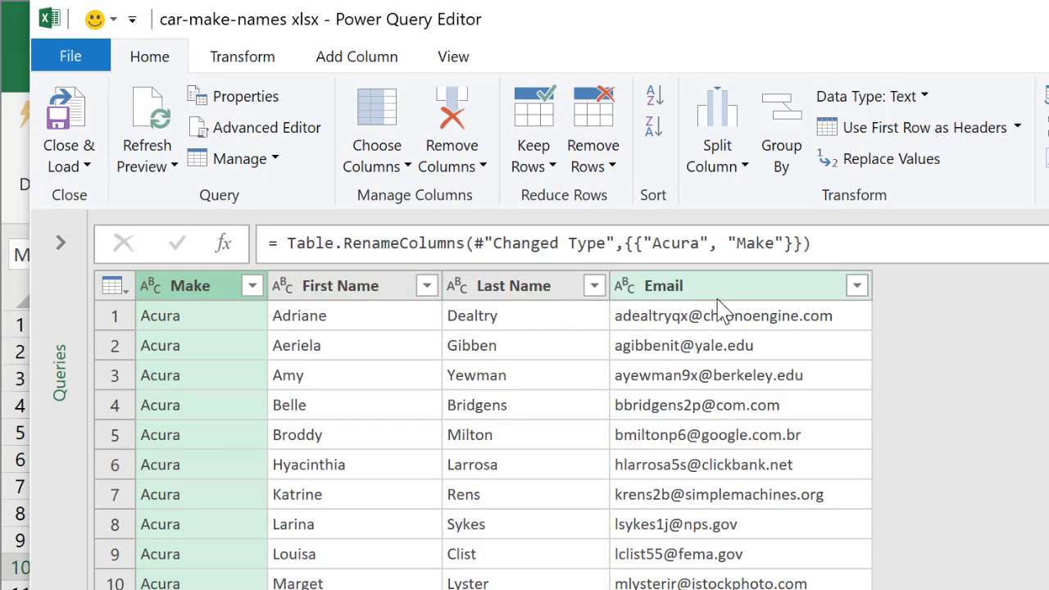
# Step: Look through the combined rows for leftover header rows where one make's data changes to the next
pyautogui.scroll(-4, 520, 536)
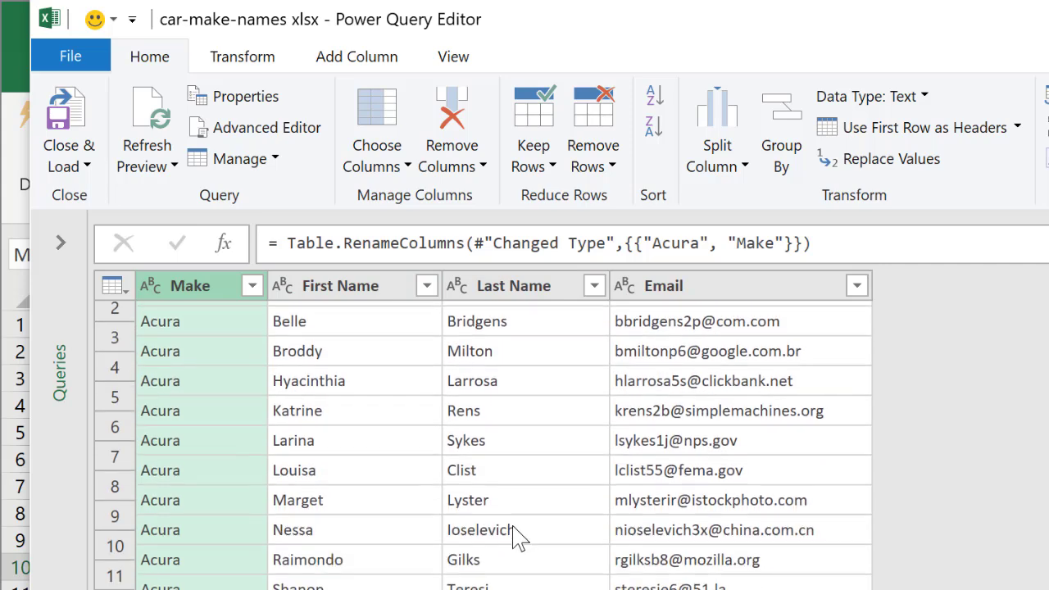
pyautogui.scroll(-5, 519, 537)
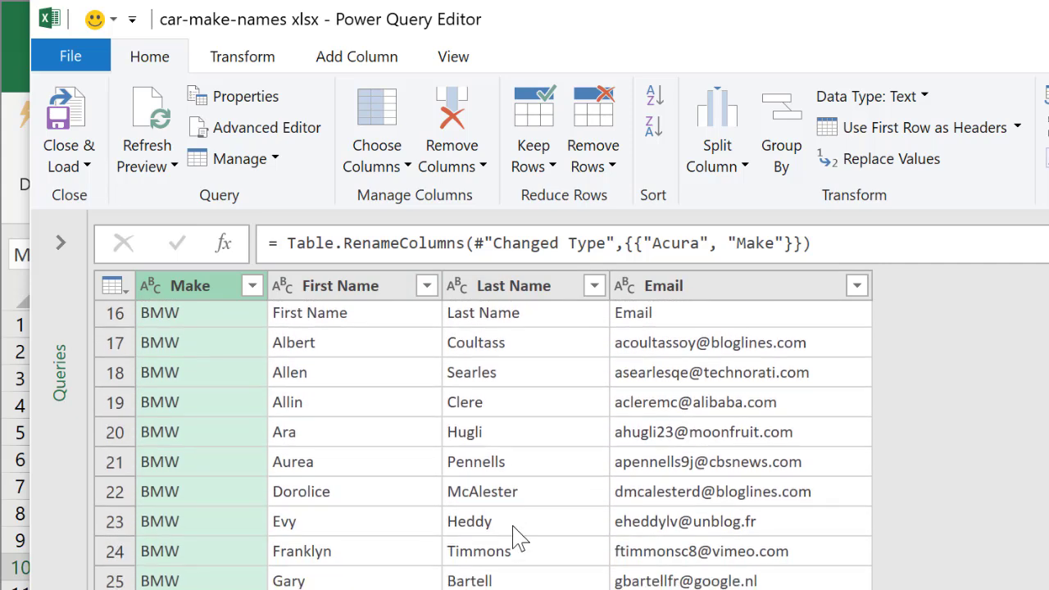
pyautogui.scroll(-2, 519, 537)
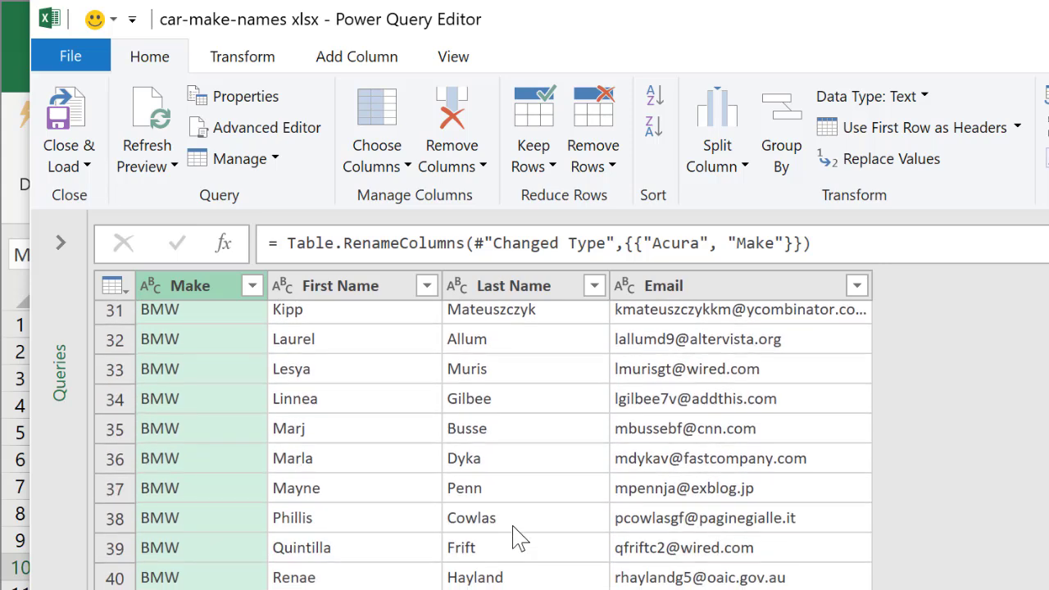
pyautogui.scroll(3, 520, 537)
pyautogui.scroll(4, 520, 537)
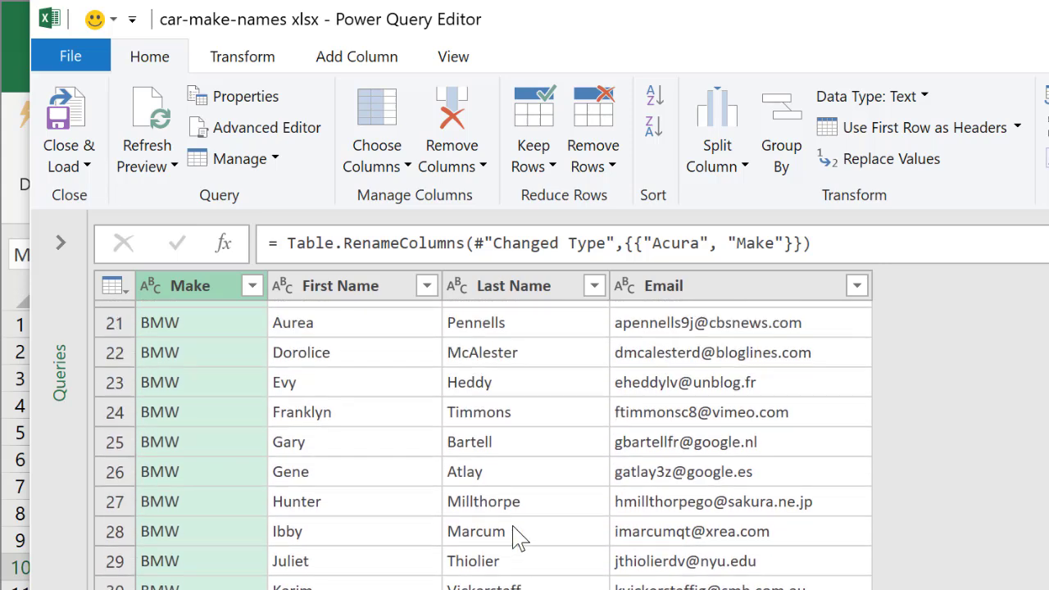
pyautogui.scroll(1, 520, 537)
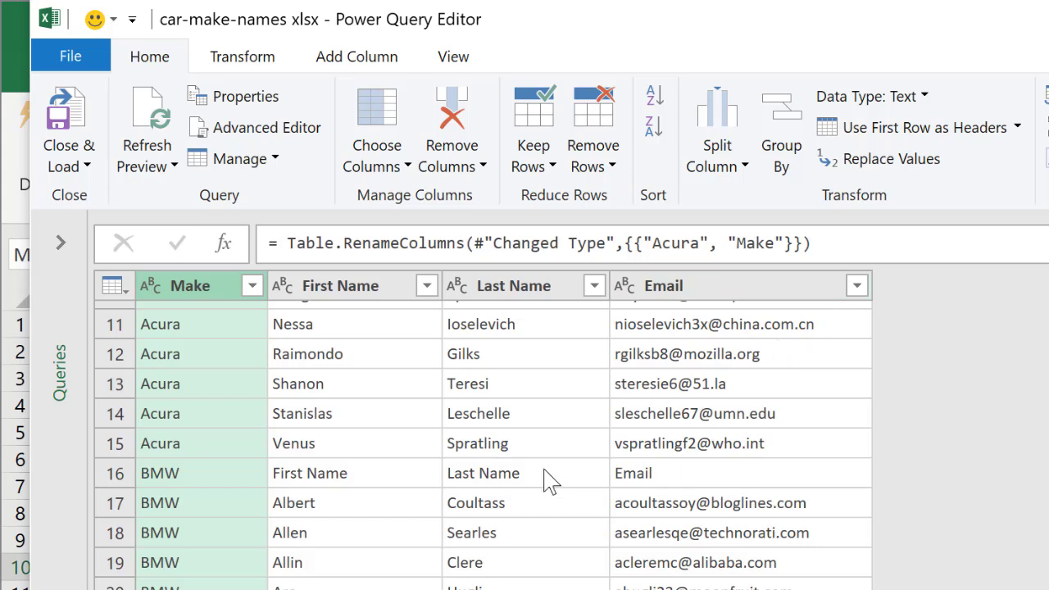
pyautogui.scroll(-10, 546, 480)
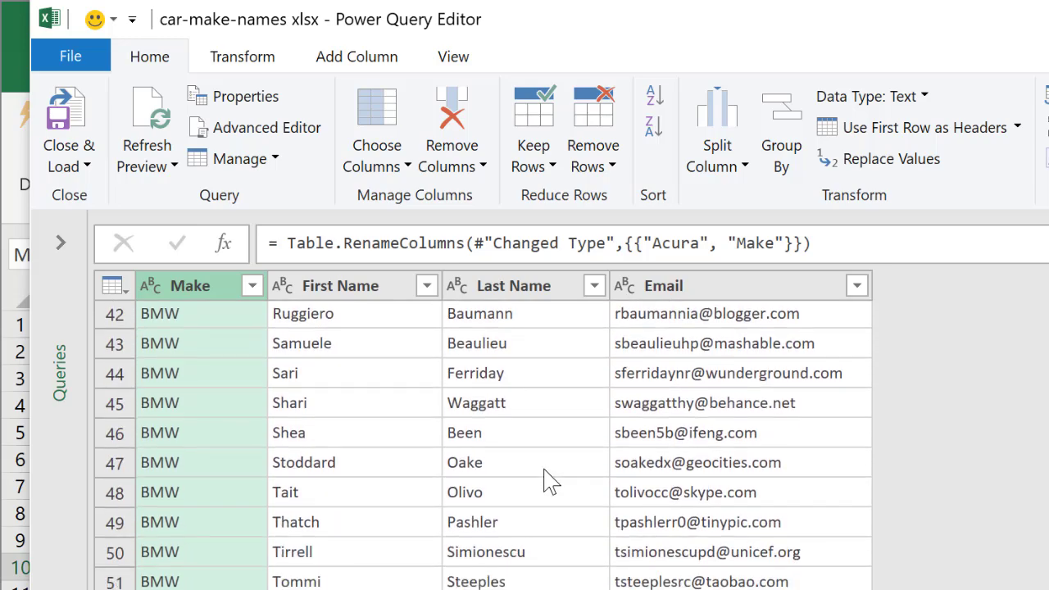
pyautogui.scroll(-1, 546, 481)
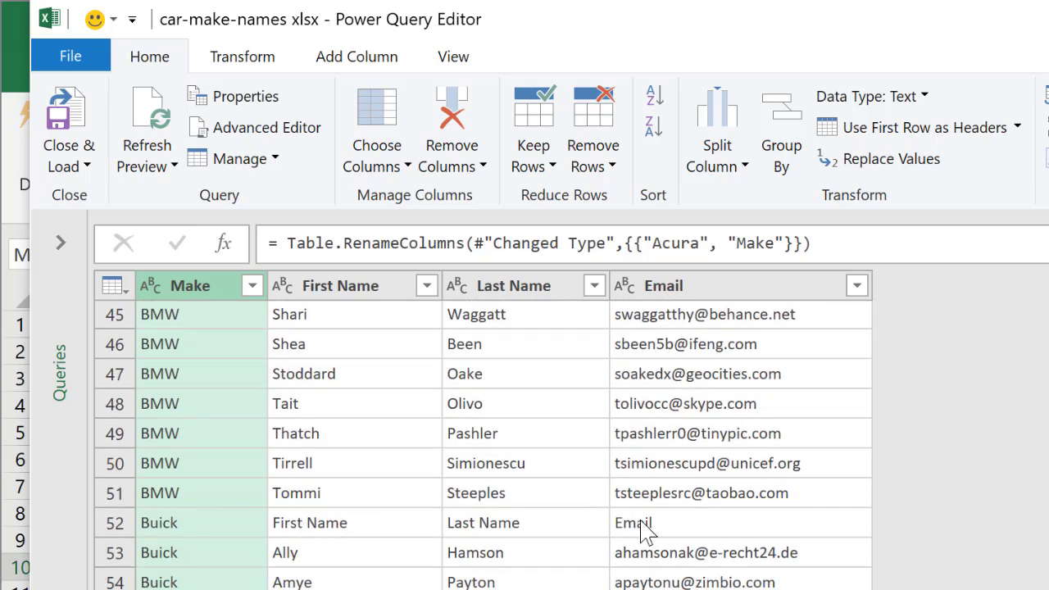
# Step: Filter the Email column to exclude the value "Email", removing the repeated header rows
pyautogui.click(768, 531)
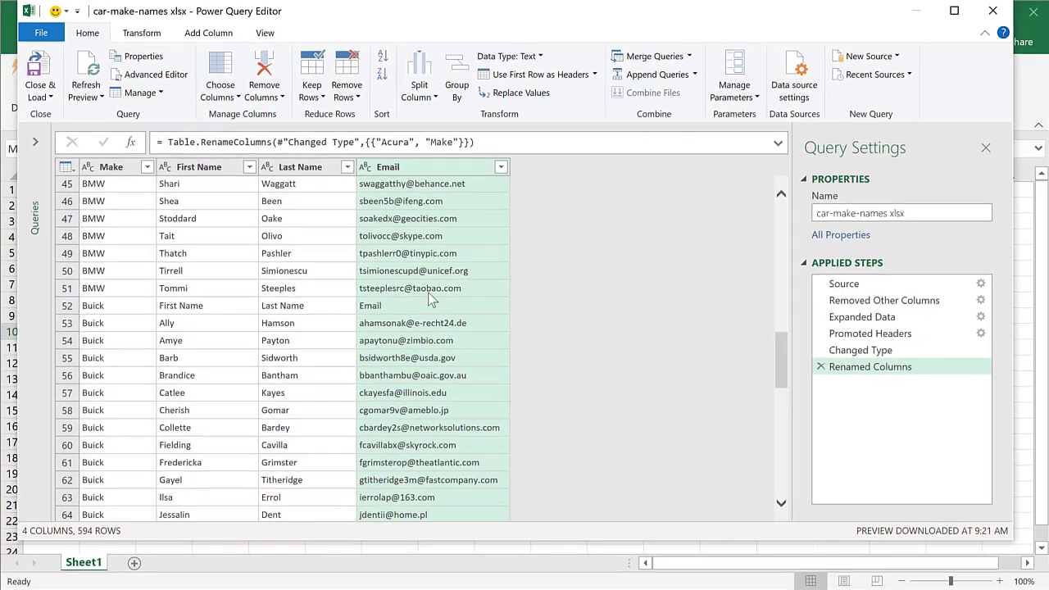
pyautogui.click(500, 169)
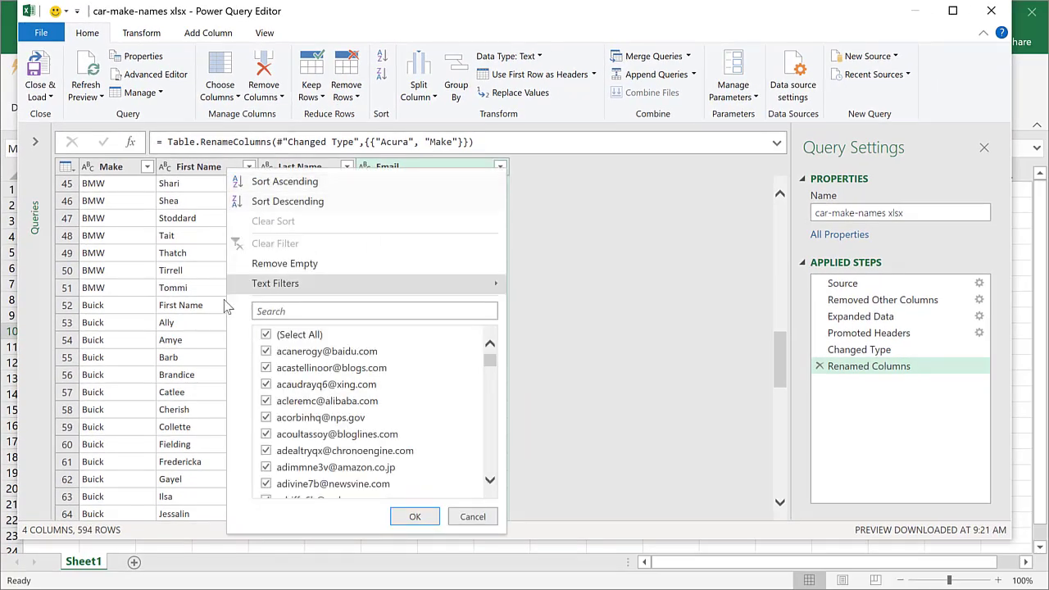
pyautogui.scroll(-3, 495, 463)
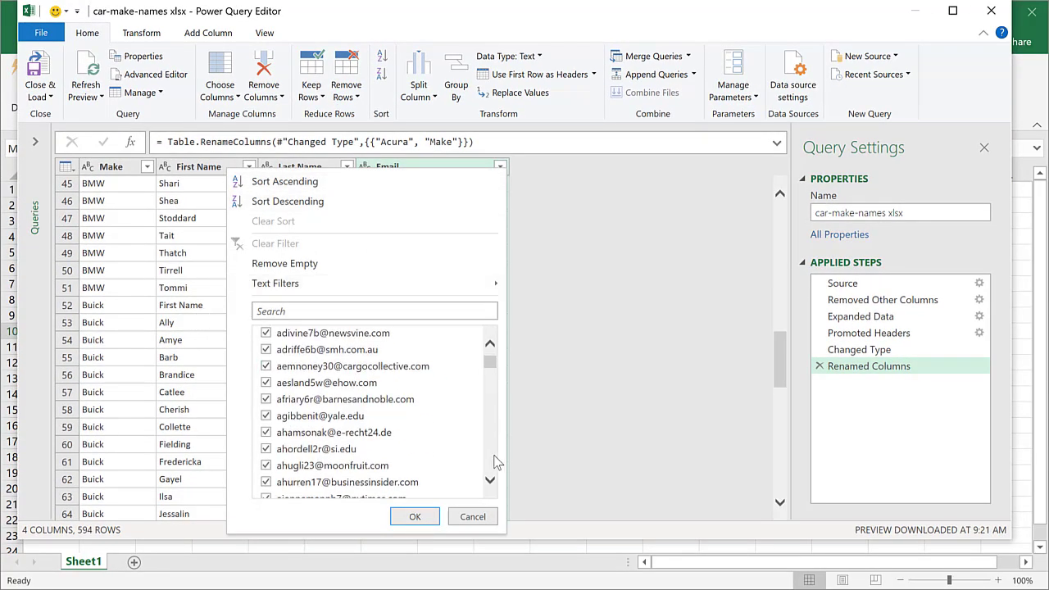
pyautogui.scroll(-10, 495, 464)
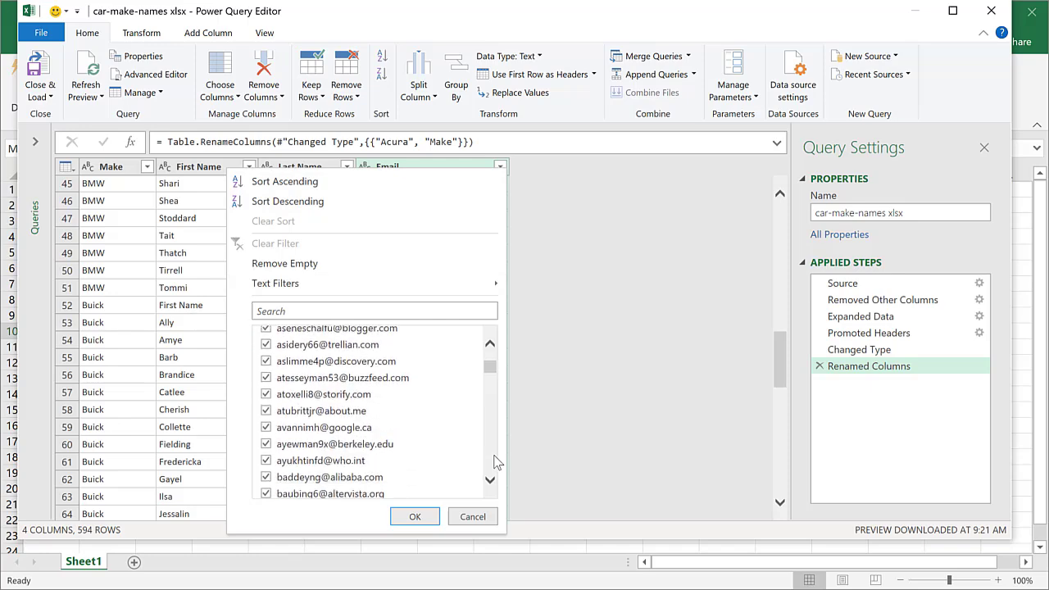
pyautogui.scroll(-15, 495, 463)
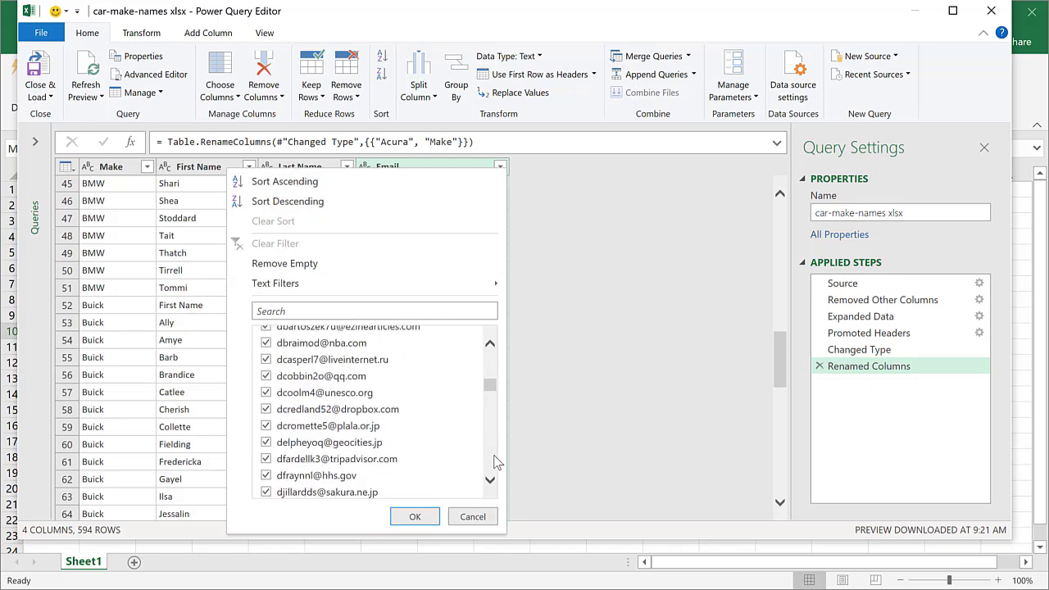
pyautogui.scroll(-10, 495, 463)
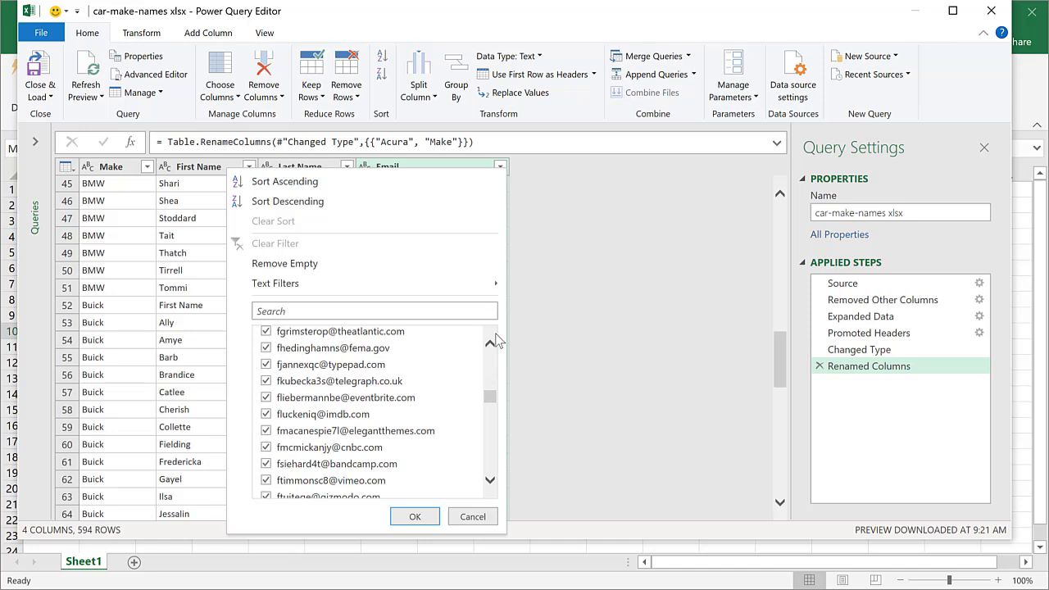
pyautogui.scroll(10, 492, 344)
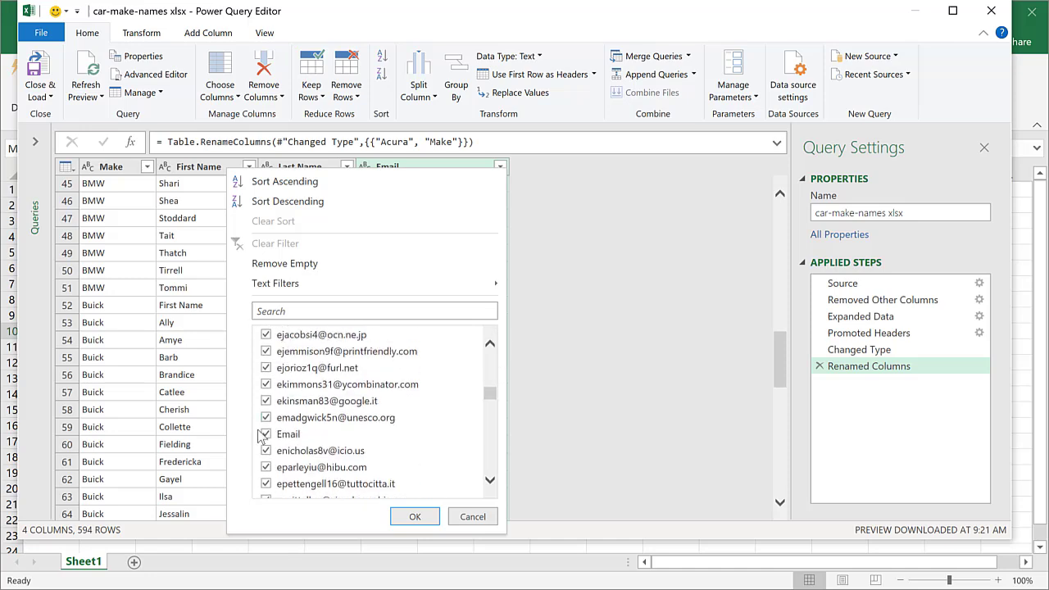
pyautogui.click(264, 434)
pyautogui.click(414, 516)
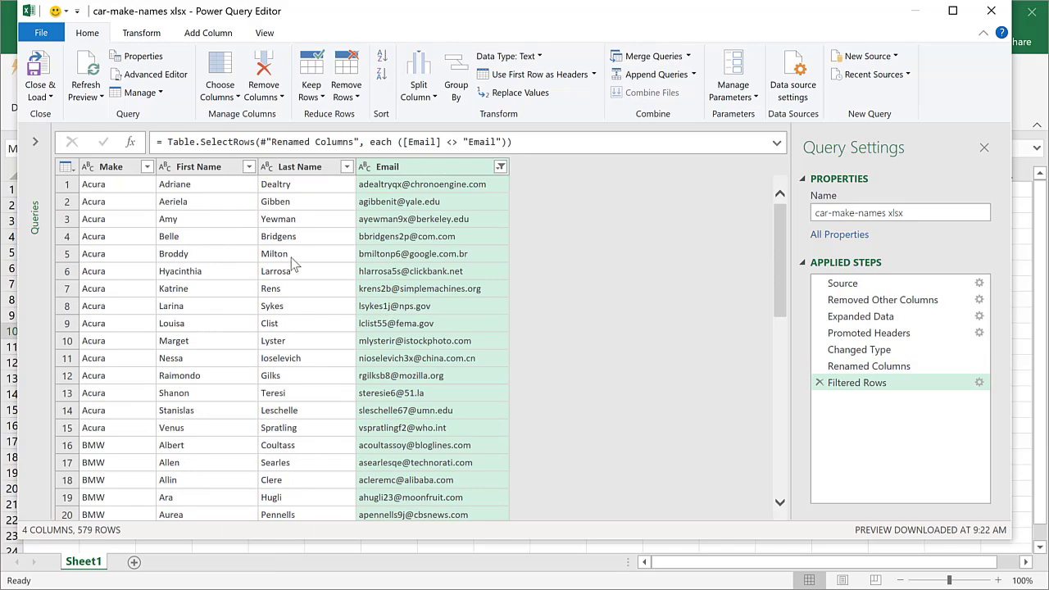
# Step: Review the filtered rows, then close the query editor and load the query into the workbook
pyautogui.scroll(-1, 329, 283)
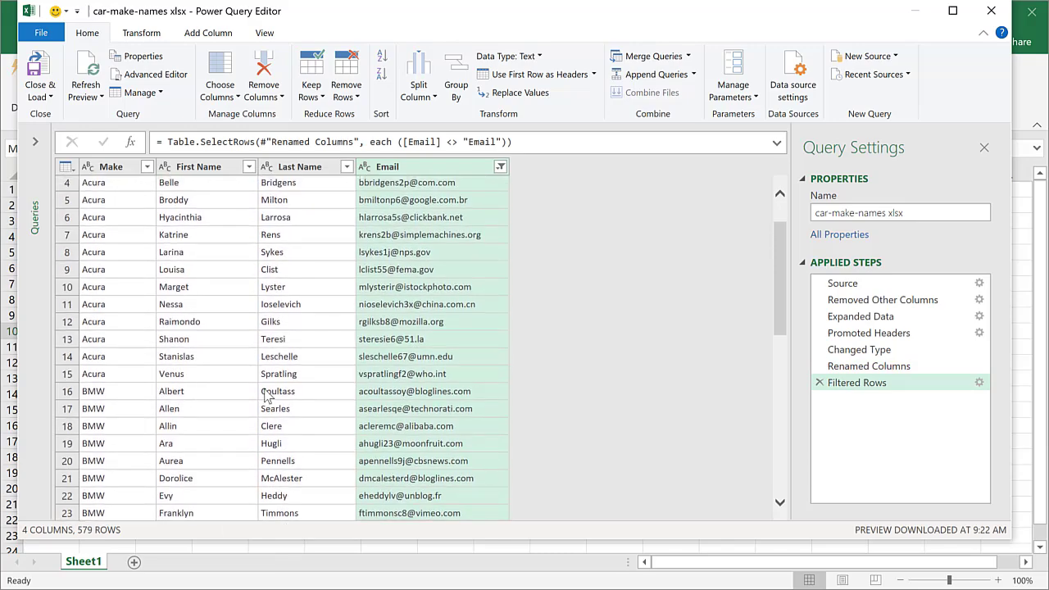
pyautogui.scroll(-14, 360, 402)
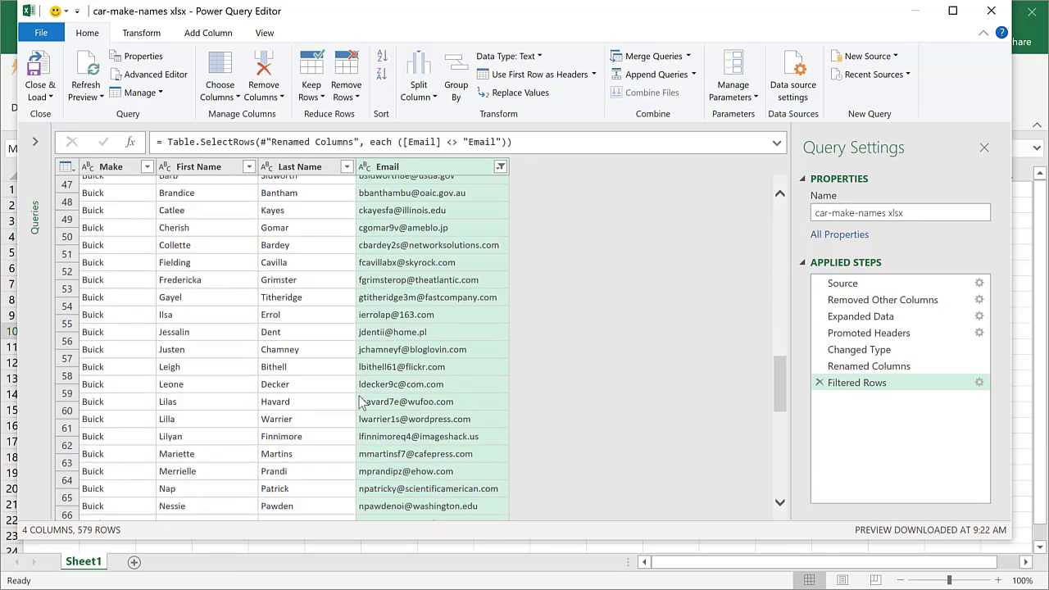
pyautogui.scroll(-1, 361, 402)
pyautogui.scroll(16, 360, 401)
pyautogui.click(50, 97)
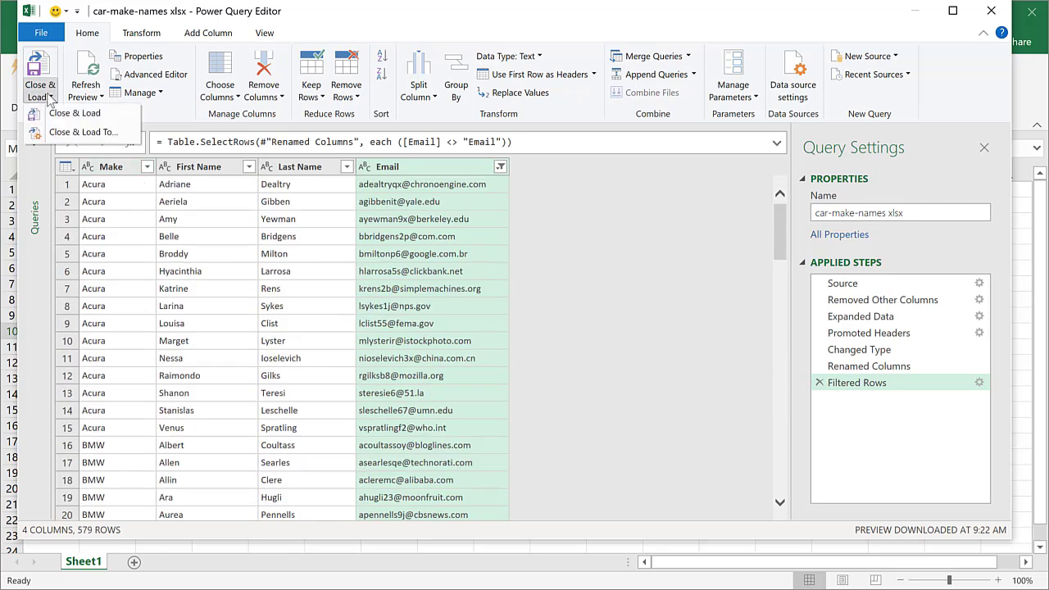
pyautogui.click(63, 115)
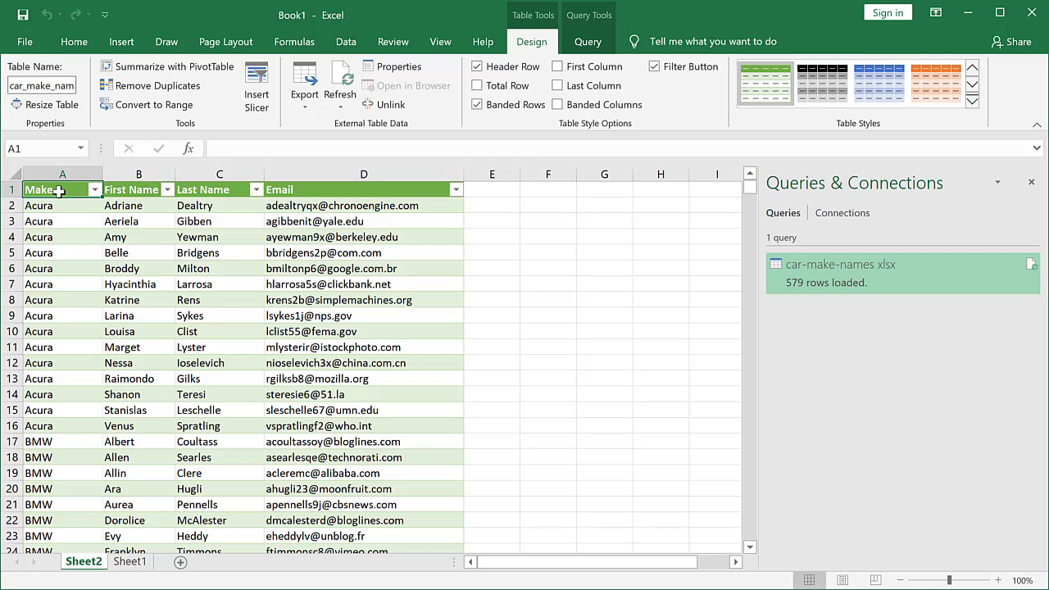
# Step: Select the Make header cell in the loaded table, then view the source workbook car-make-names.xlsx and minimize it again
pyautogui.click(59, 191)
pyautogui.click(187, 558)
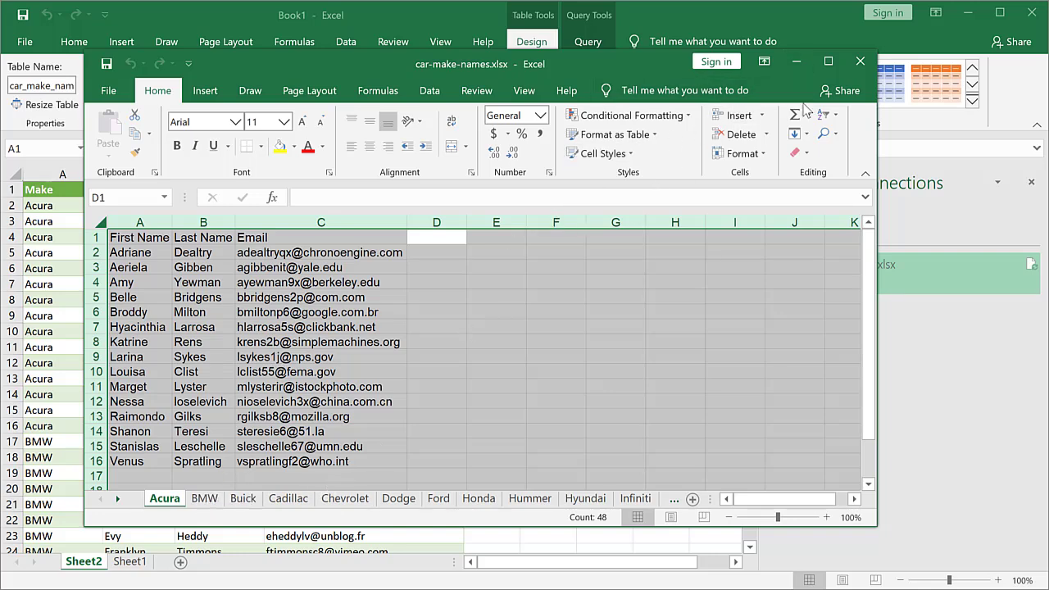
pyautogui.click(799, 61)
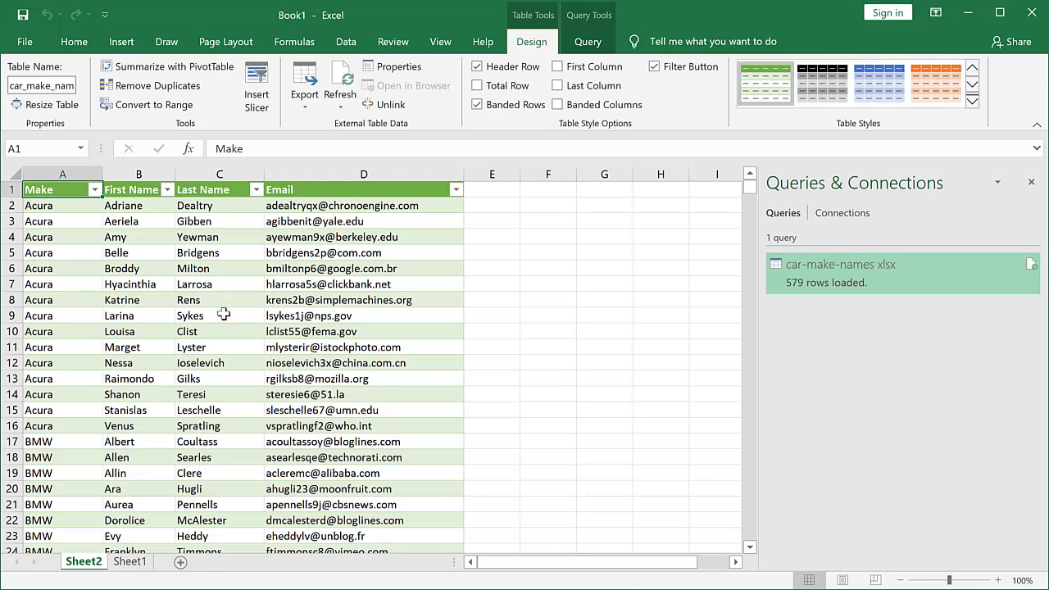